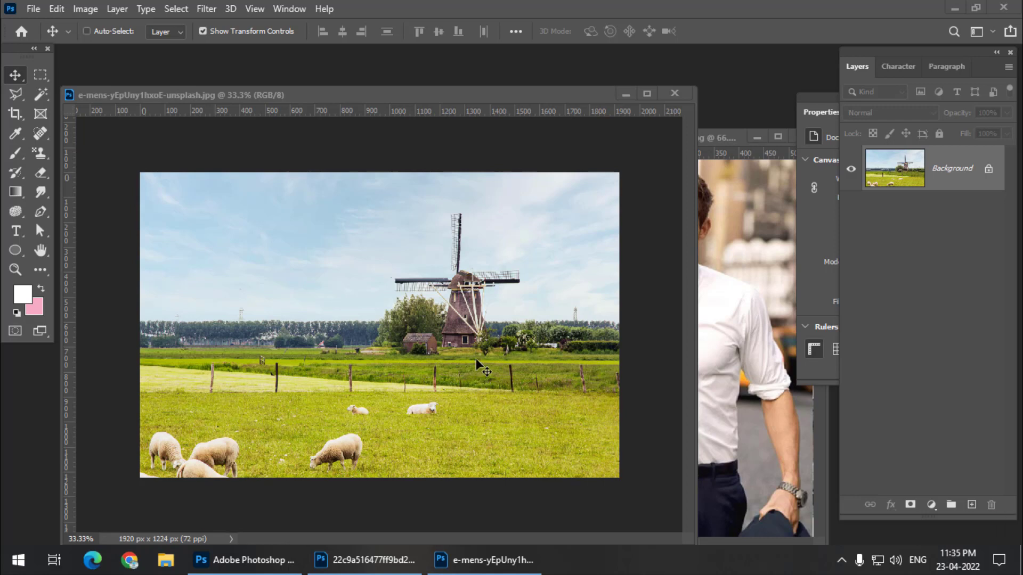
- Copy the man's photo into the windmill document as a new layer and scale it down to about 13%
{"action": "left_click", "coordinate": [714, 140]}
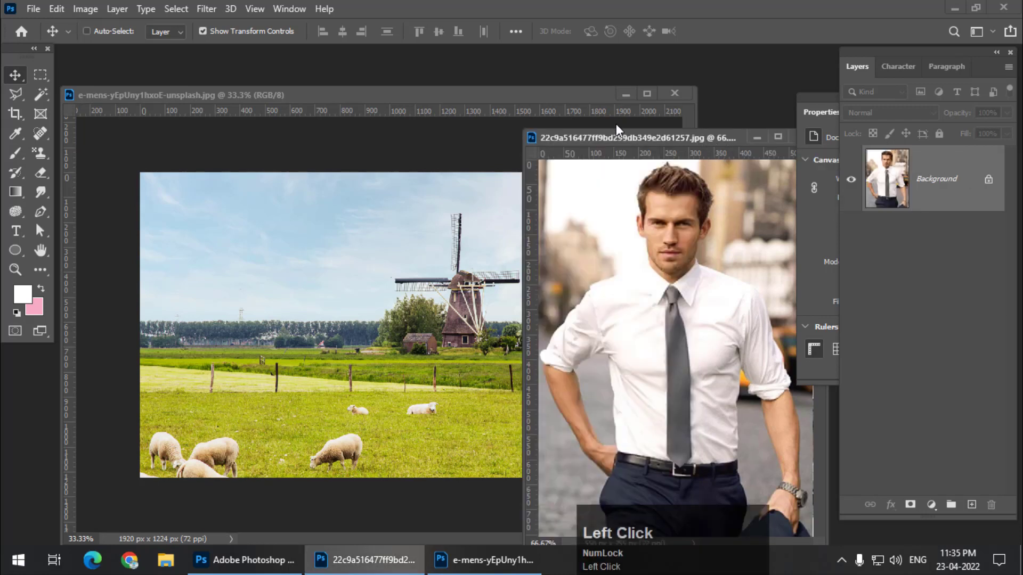
{"action": "left_click_drag", "start_coordinate": [607, 139], "coordinate": [584, 137]}
{"action": "left_click_drag", "start_coordinate": [575, 323], "coordinate": [254, 307]}
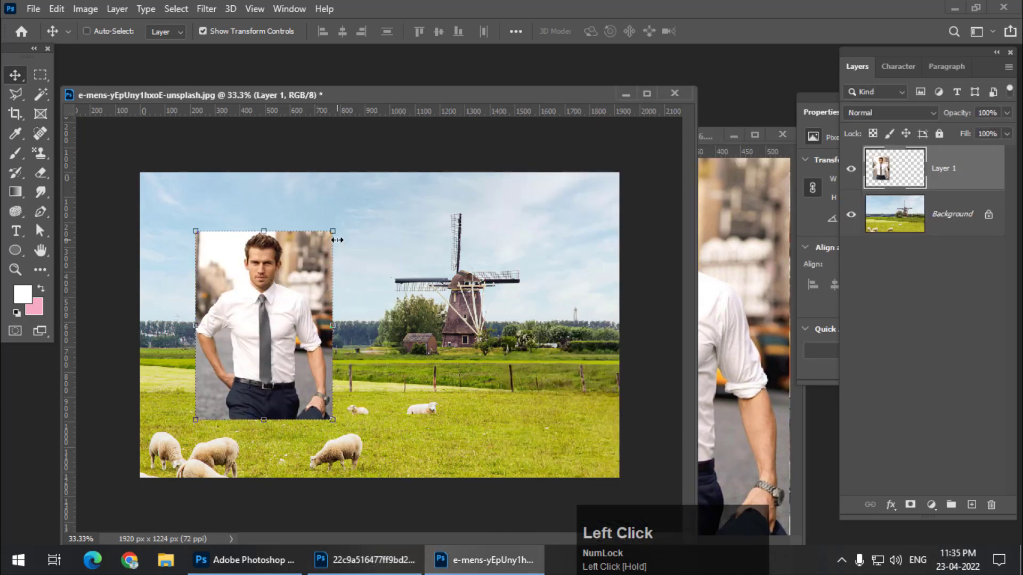
{"action": "left_click_drag", "start_coordinate": [335, 232], "coordinate": [215, 393]}
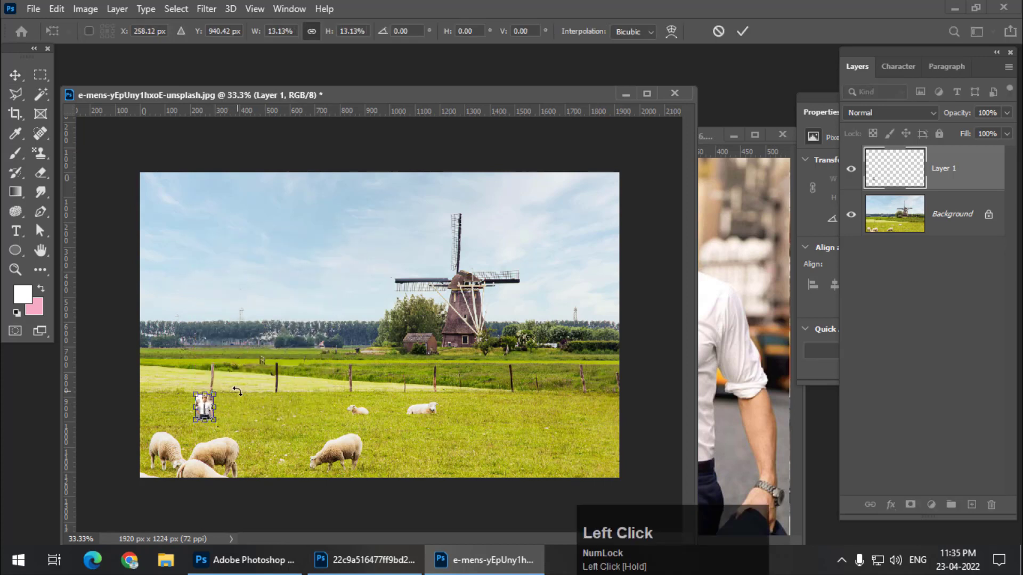
{"action": "key", "text": "Return"}
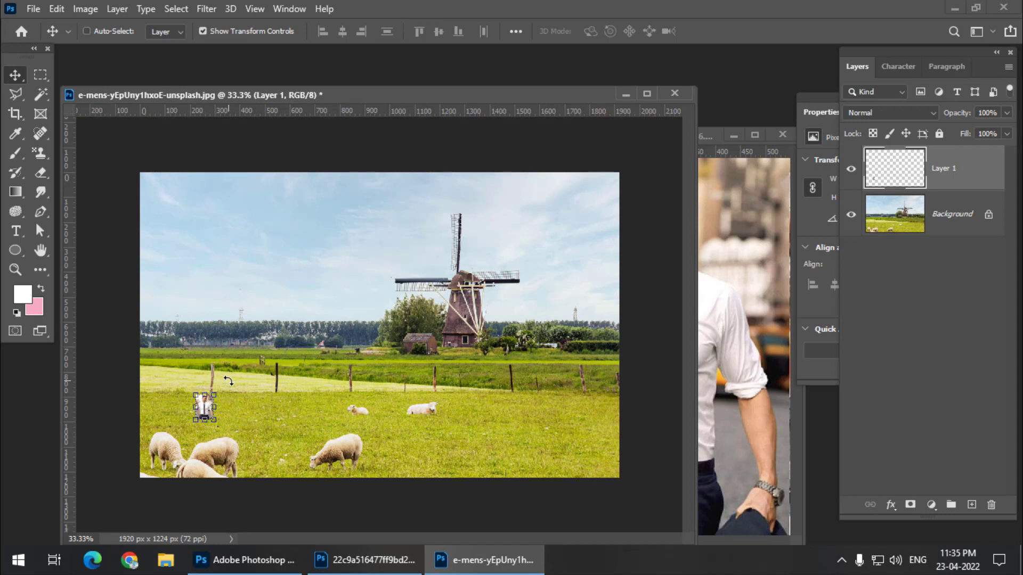
- Enlarge the shrunken photo layer to cover most of the image's height and reposition it left of the windmill
{"action": "left_click_drag", "start_coordinate": [215, 395], "coordinate": [421, 224]}
{"action": "key", "text": "Return"}
{"action": "left_click", "coordinate": [296, 253]}
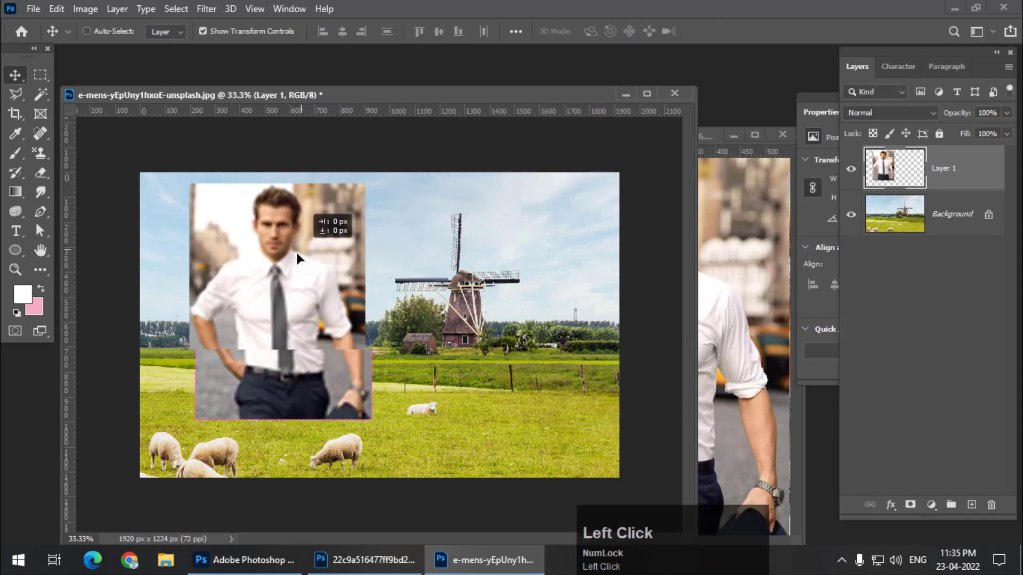
{"action": "left_click_drag", "start_coordinate": [297, 254], "coordinate": [305, 256]}
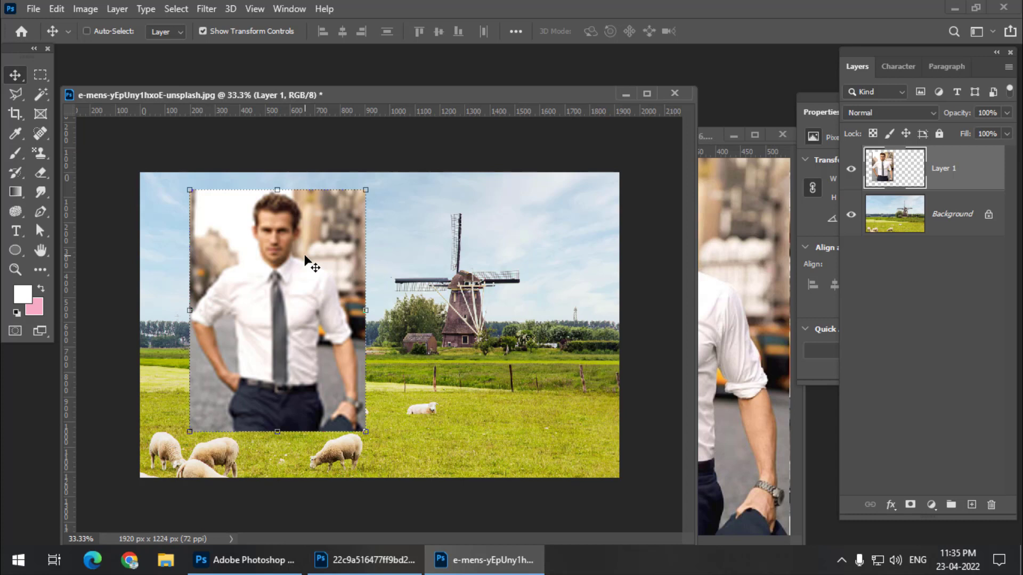
- Copy the man's photo into the windmill document again and place it over the windmill, beside the first copy
{"action": "left_click", "coordinate": [711, 204]}
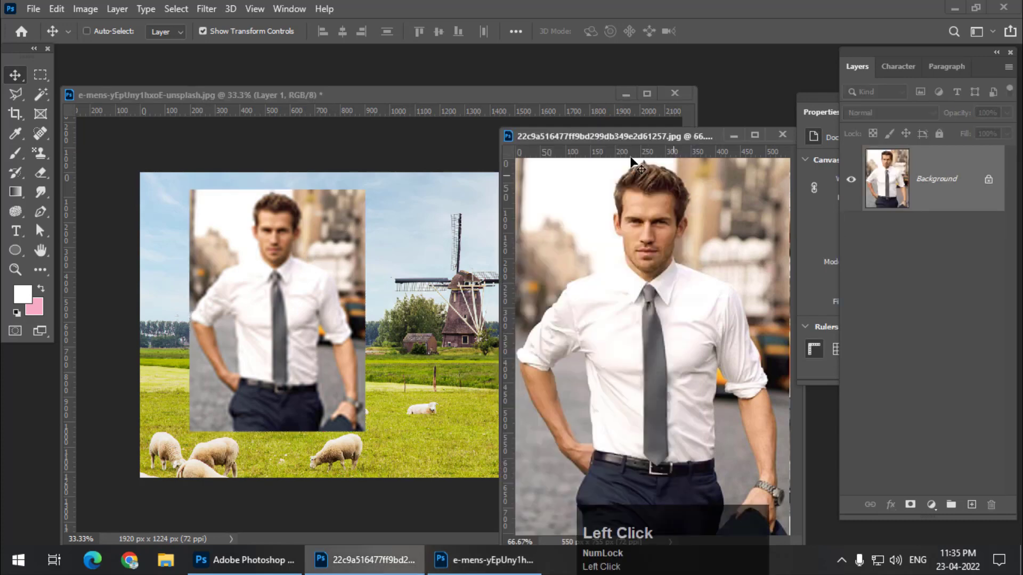
{"action": "left_click_drag", "start_coordinate": [632, 226], "coordinate": [465, 255]}
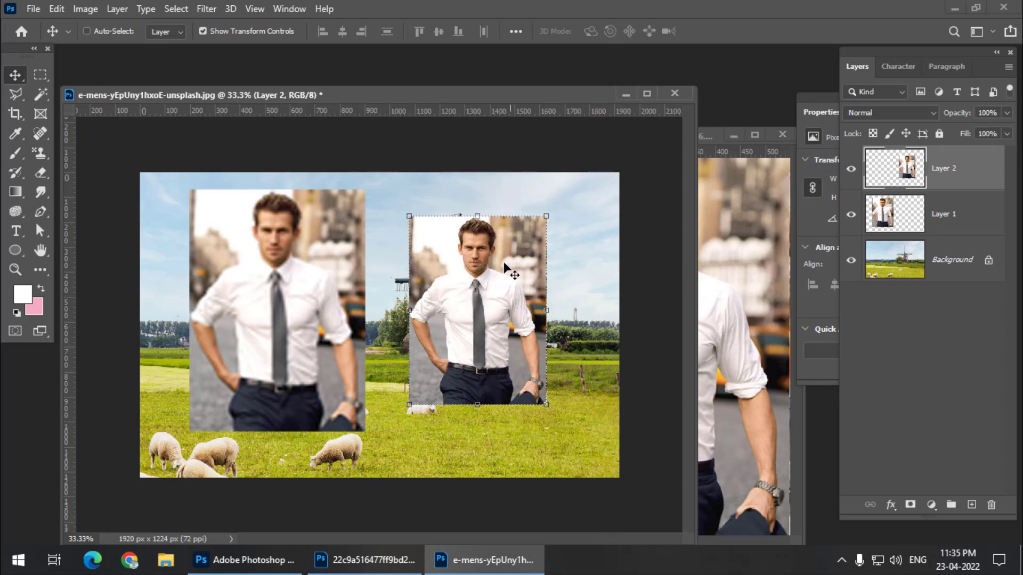
{"action": "left_click_drag", "start_coordinate": [514, 267], "coordinate": [525, 255]}
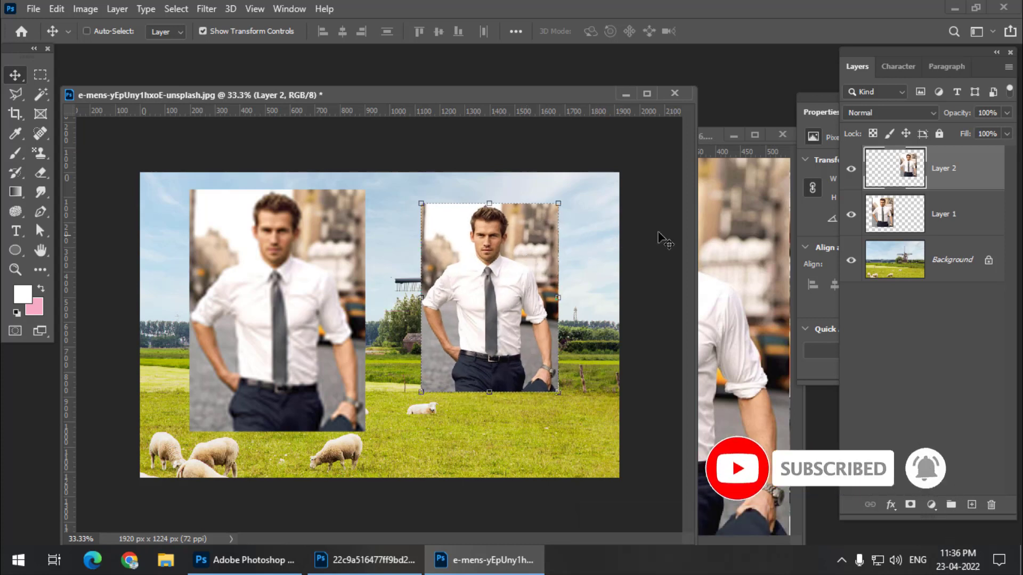
- Convert Layer 2 to a smart object and undo the conversion
{"action": "right_click", "coordinate": [978, 171]}
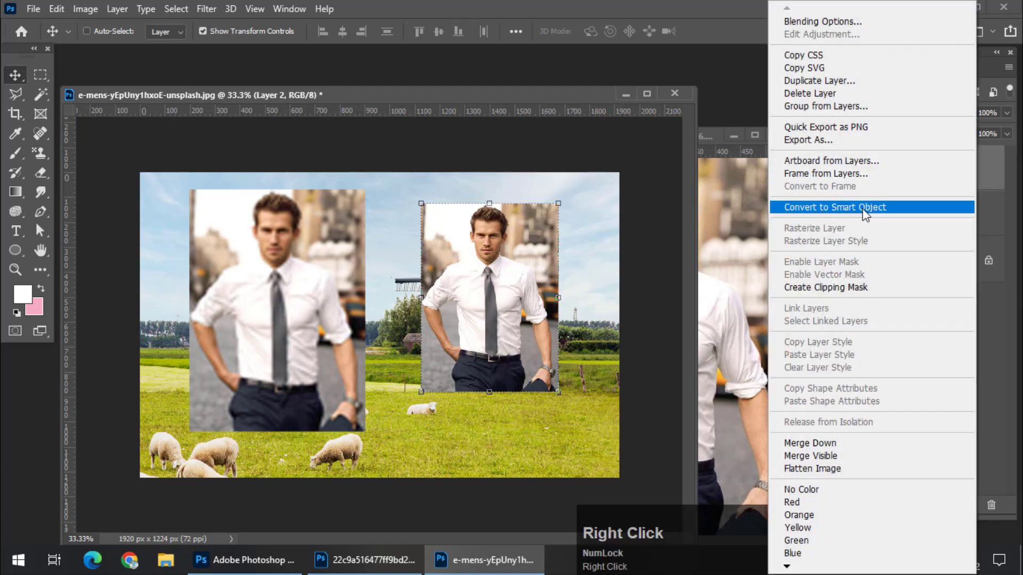
{"action": "left_click", "coordinate": [998, 177]}
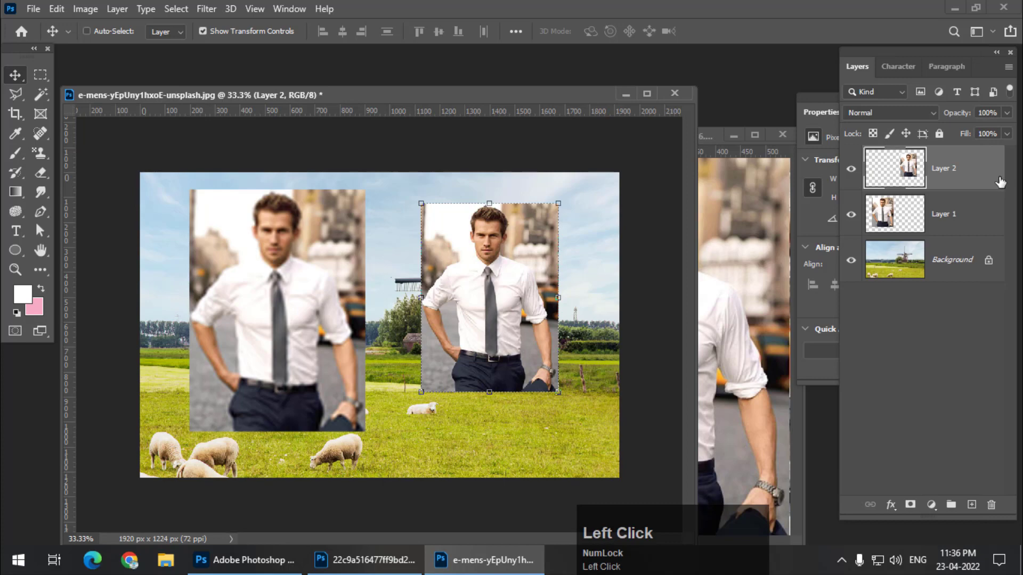
{"action": "right_click", "coordinate": [1000, 182]}
{"action": "left_click", "coordinate": [858, 207]}
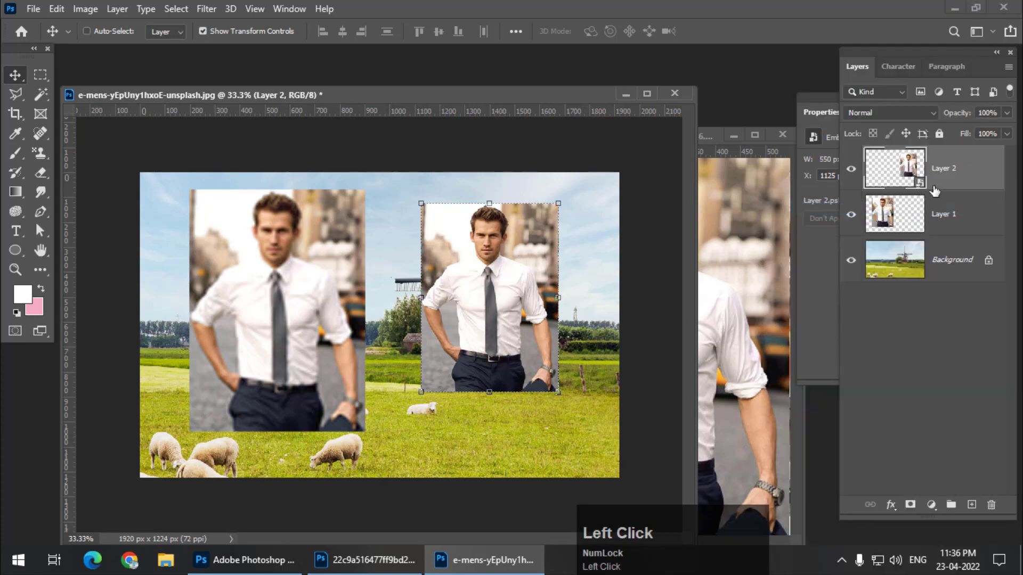
{"action": "left_click", "coordinate": [897, 195], "text": "ctrl"}
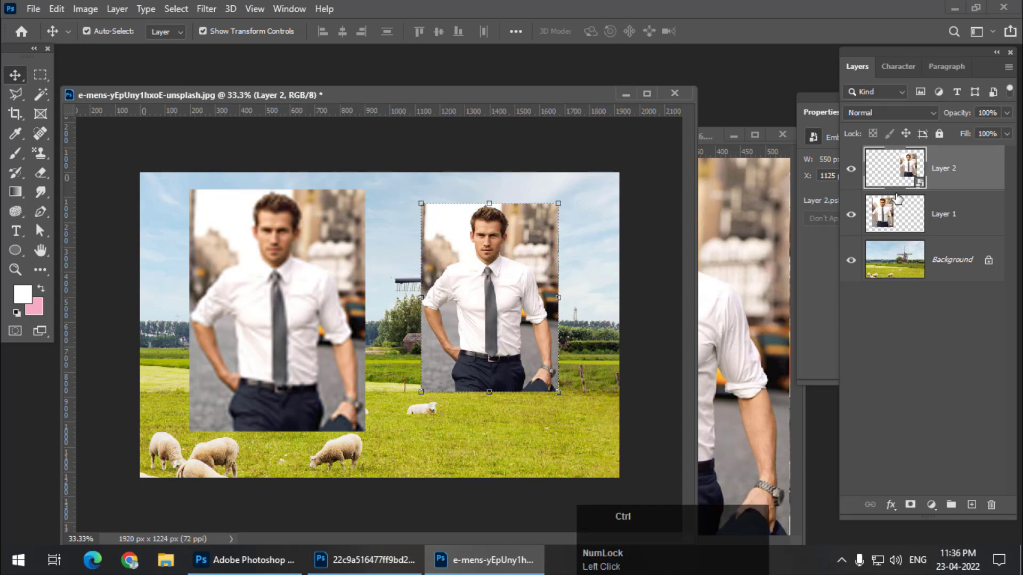
{"action": "key", "text": "ctrl+z"}
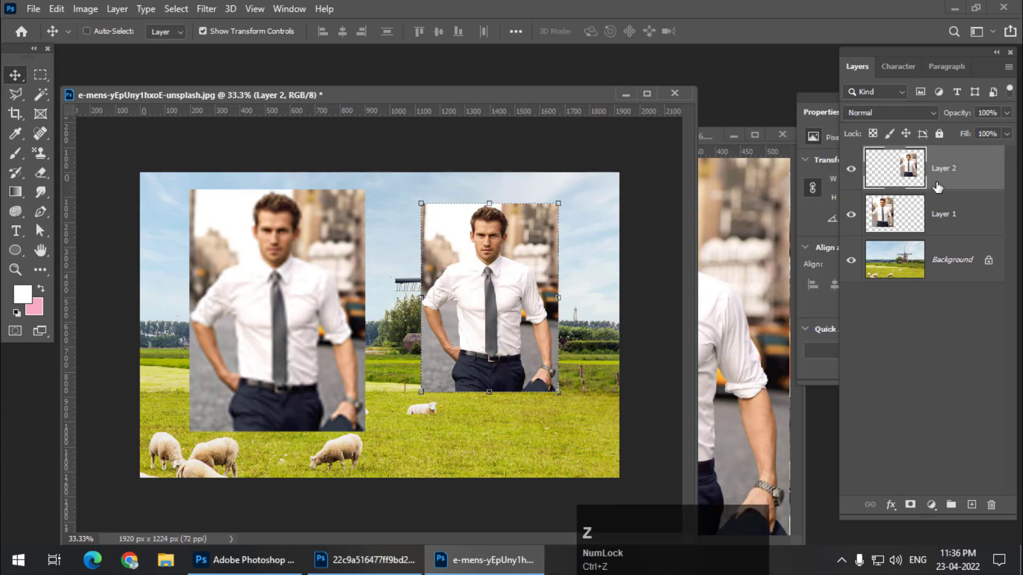
- Convert Layer 2 to a smart object
{"action": "left_click", "coordinate": [110, 7]}
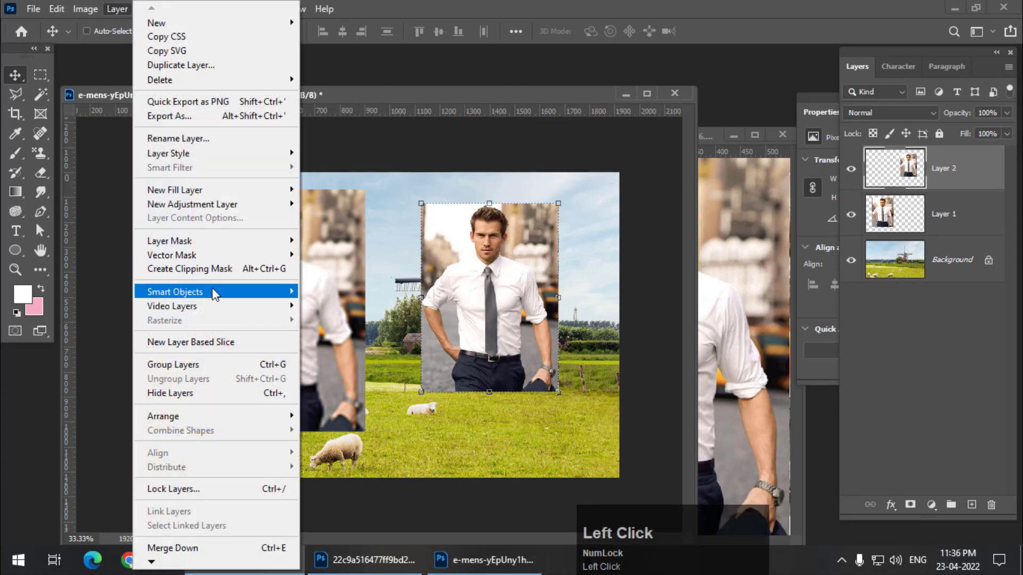
{"action": "mouse_move", "coordinate": [213, 292]}
{"action": "left_click", "coordinate": [360, 290]}
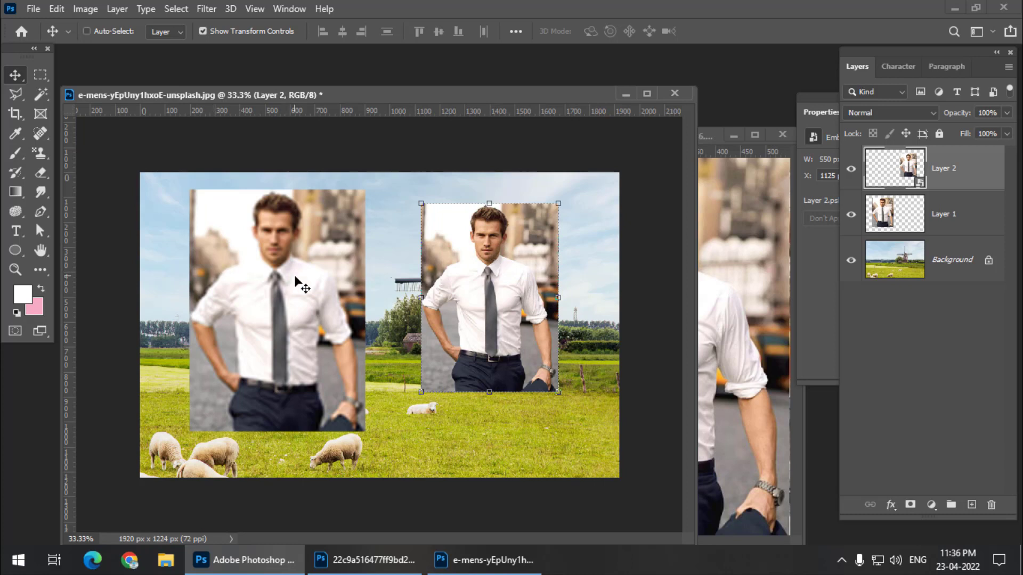
- Scale the Layer 2 smart object to about 654 px wide and move it level with the other copy
{"action": "left_click_drag", "start_coordinate": [554, 201], "coordinate": [585, 166]}
{"action": "key", "text": "Return"}
{"action": "left_click_drag", "start_coordinate": [528, 236], "coordinate": [517, 268]}
{"action": "key", "text": "Return"}
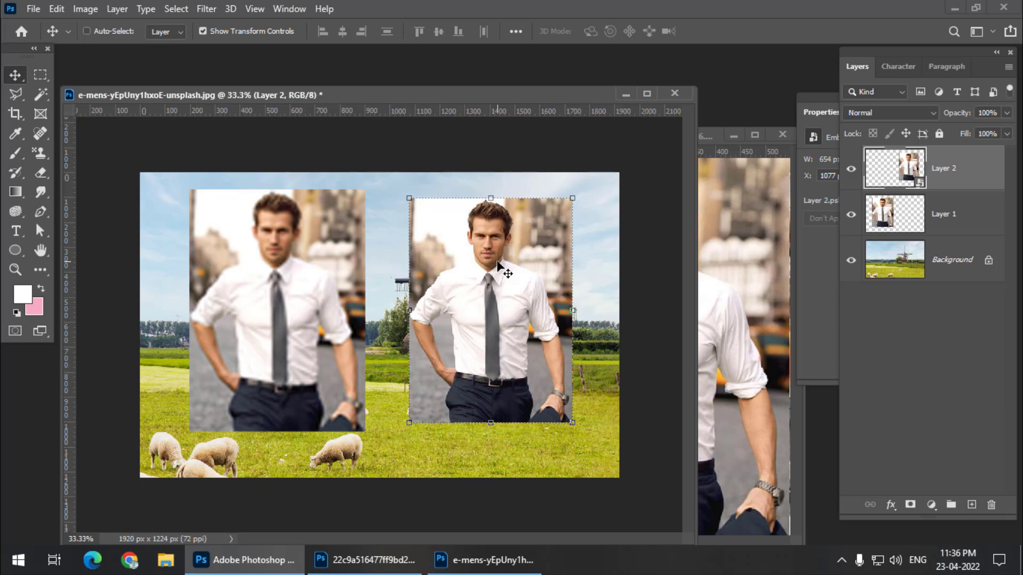
- Select each photo layer in turn for comparison, and enlarge the Layer 2 smart object to about 700 px wide
{"action": "right_click", "coordinate": [259, 277]}
{"action": "left_click", "coordinate": [282, 279]}
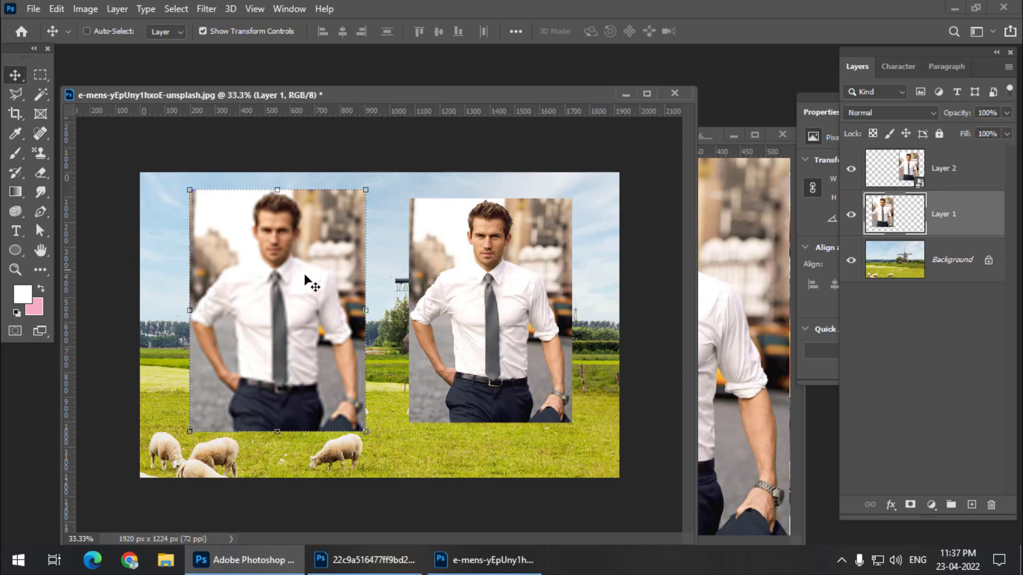
{"action": "right_click", "coordinate": [504, 274]}
{"action": "left_click", "coordinate": [535, 281]}
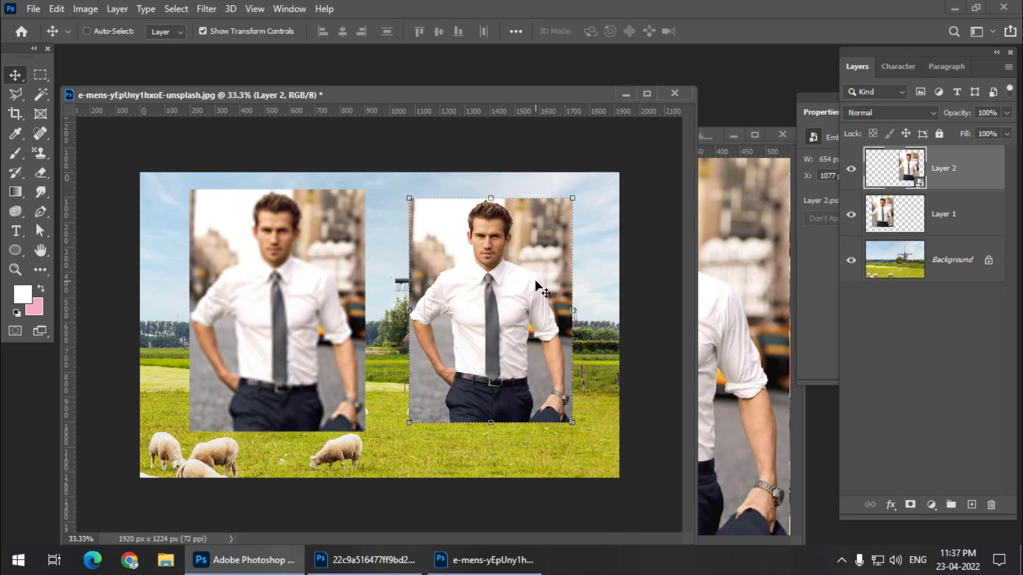
{"action": "left_click_drag", "start_coordinate": [573, 198], "coordinate": [594, 195]}
{"action": "key", "text": "Return"}
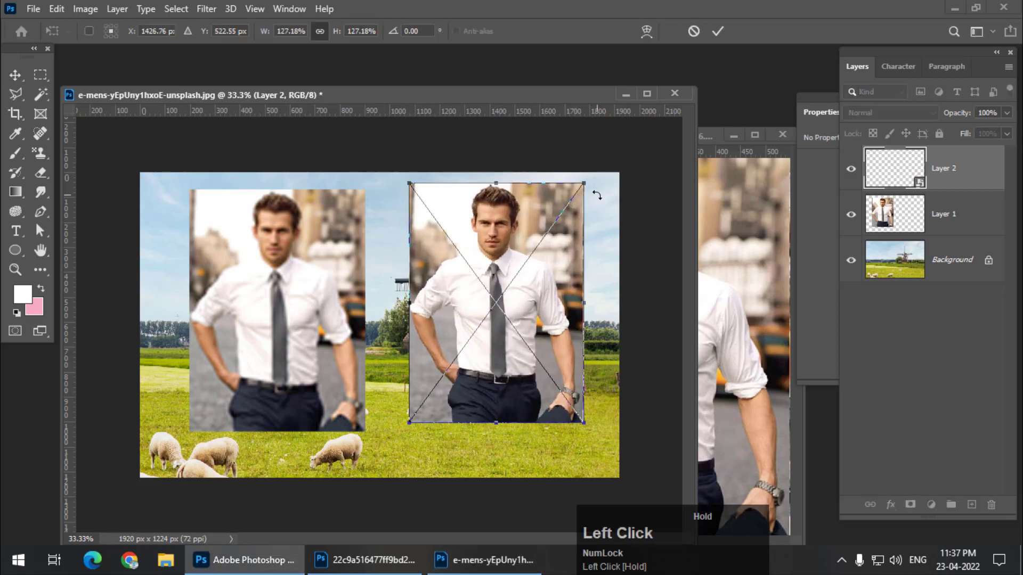
{"action": "key", "text": "Return"}
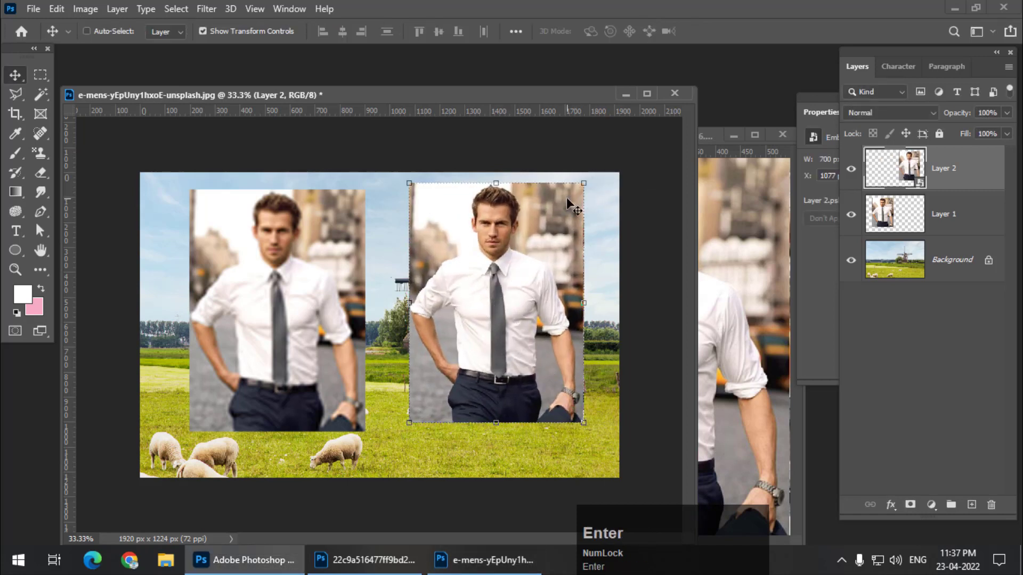
- Move Layer 1 and the Layer 2 smart object slightly down and left so both photos line up side by side
{"action": "right_click", "coordinate": [256, 261]}
{"action": "left_click", "coordinate": [290, 270]}
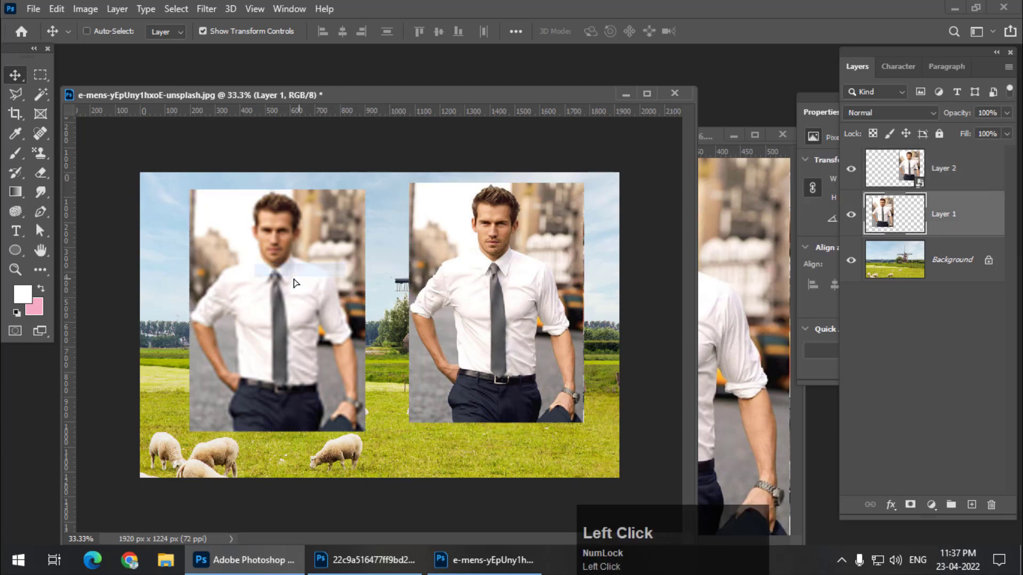
{"action": "mouse_move", "coordinate": [296, 282]}
{"action": "left_mouse_down"}
{"action": "mouse_move", "coordinate": [284, 286]}
{"action": "mouse_move", "coordinate": [289, 296]}
{"action": "left_mouse_up"}
{"action": "right_click", "coordinate": [510, 269]}
{"action": "left_click", "coordinate": [549, 277]}
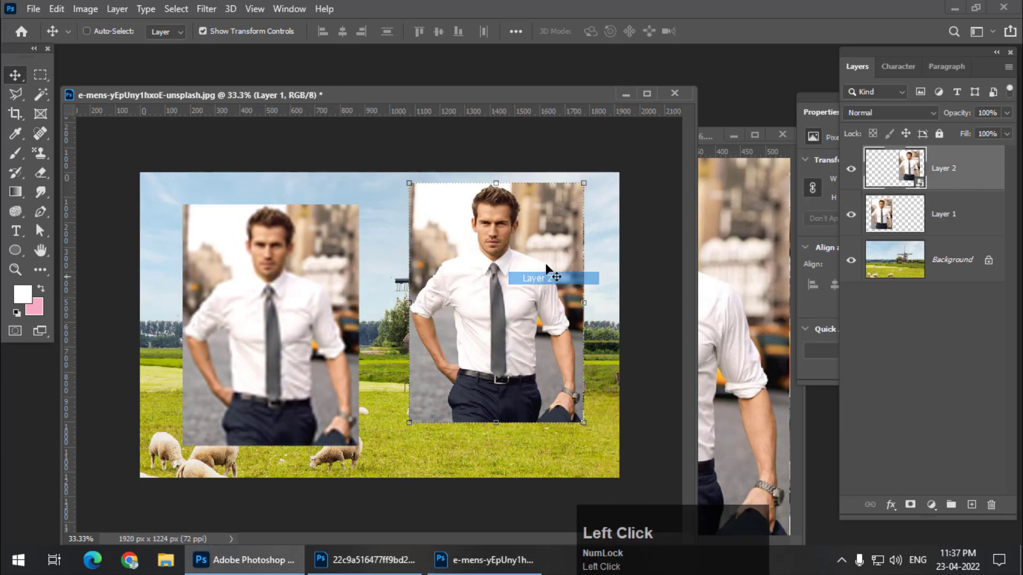
{"action": "left_click_drag", "start_coordinate": [548, 272], "coordinate": [527, 283]}
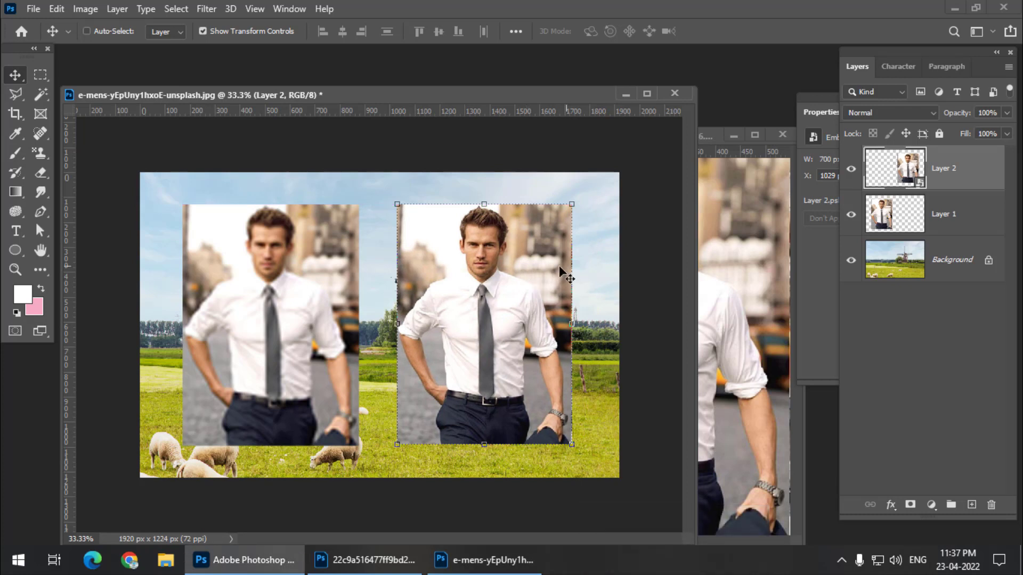
- Delete the blurry Layer 1 copy of the man's photo
{"action": "right_click", "coordinate": [311, 298]}
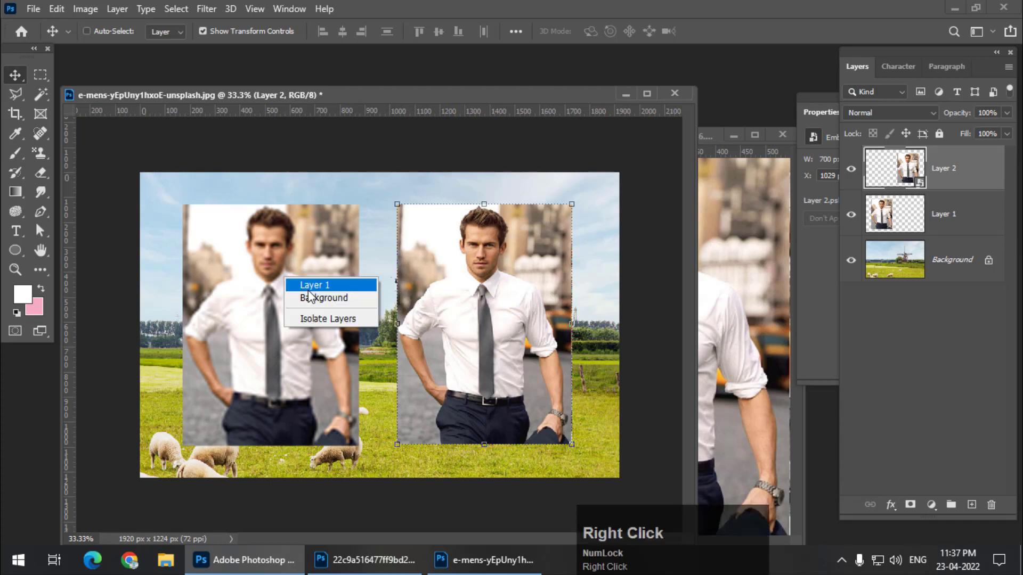
{"action": "left_click", "coordinate": [310, 288]}
{"action": "key", "text": "Delete"}
- Copy the man's photo in again as a normal layer, enlarge it and place it left of the smart object copy
{"action": "left_click", "coordinate": [722, 323]}
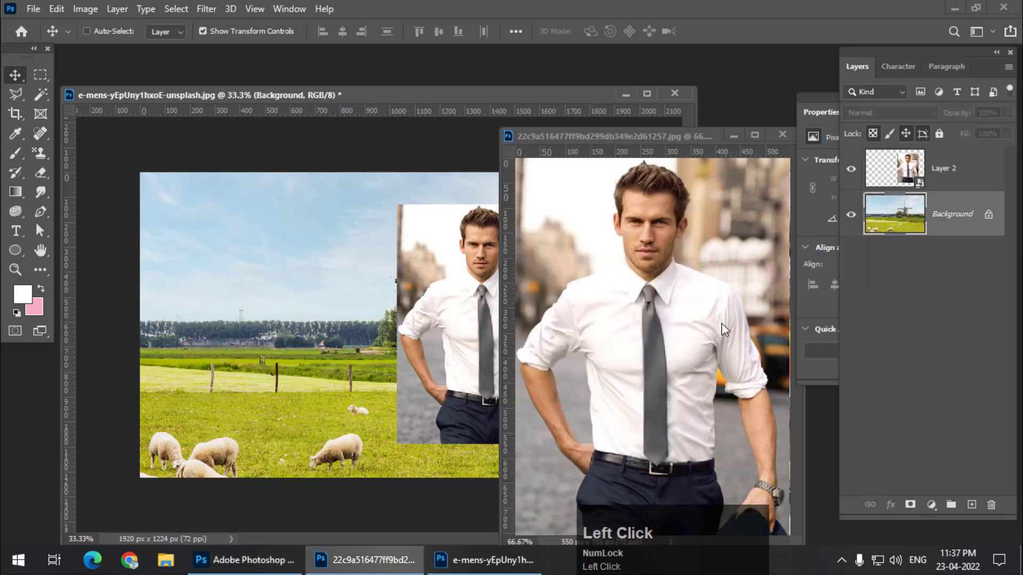
{"action": "left_click_drag", "start_coordinate": [664, 321], "coordinate": [287, 301]}
{"action": "left_click_drag", "start_coordinate": [313, 223], "coordinate": [338, 187]}
{"action": "left_click_drag", "start_coordinate": [306, 243], "coordinate": [301, 260]}
{"action": "key", "text": "Return"}
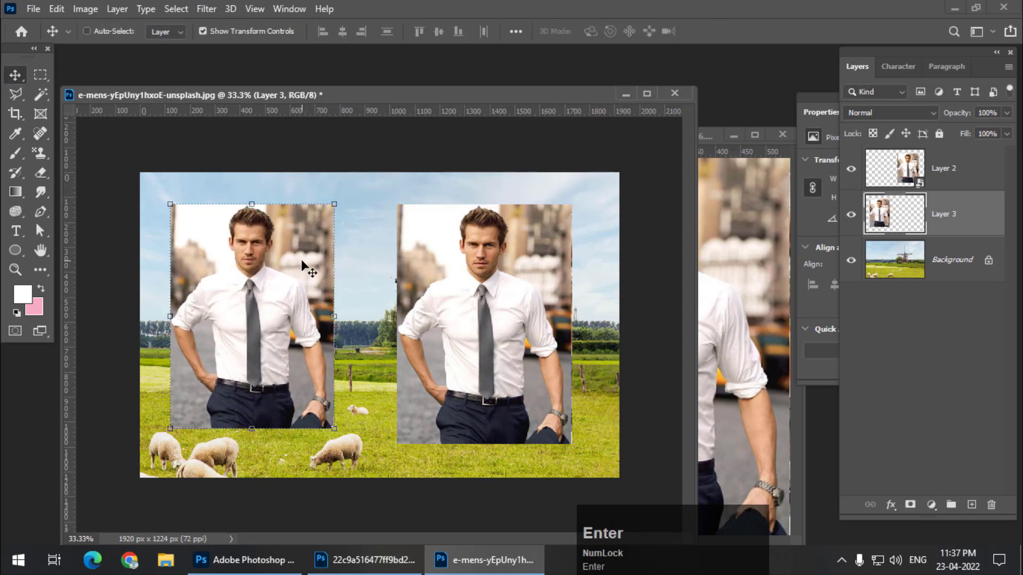
{"action": "key", "text": "Return"}
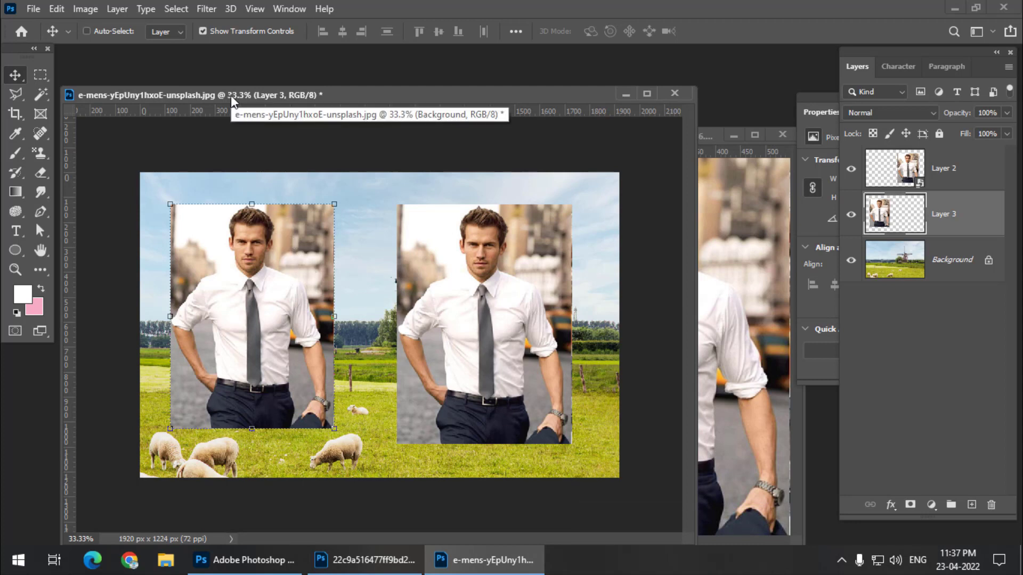
- Apply a Gaussian Blur with a radius of 4.6 pixels to the Layer 3 photo
{"action": "left_click", "coordinate": [203, 9]}
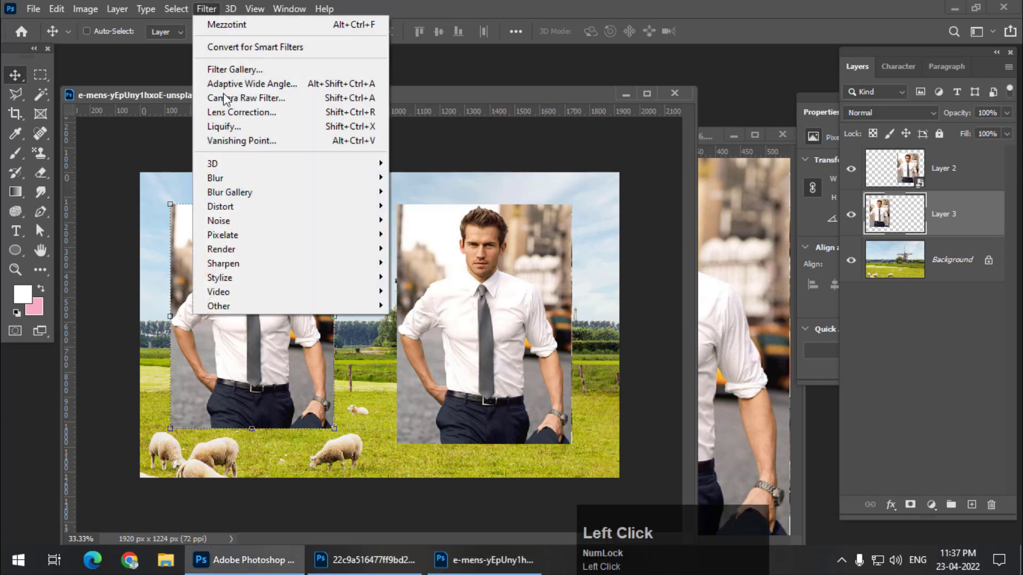
{"action": "mouse_move", "coordinate": [250, 181]}
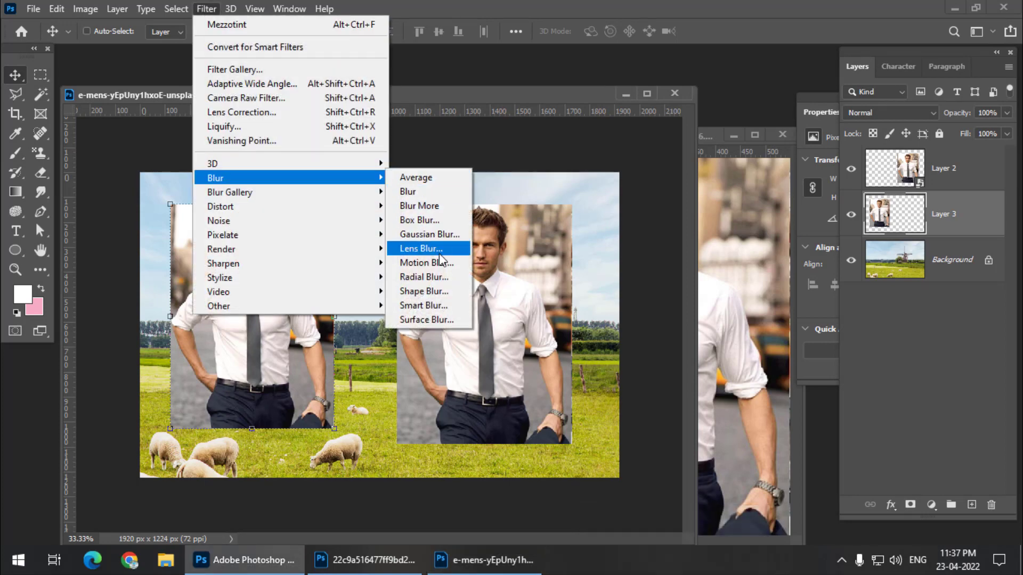
{"action": "left_click", "coordinate": [447, 235]}
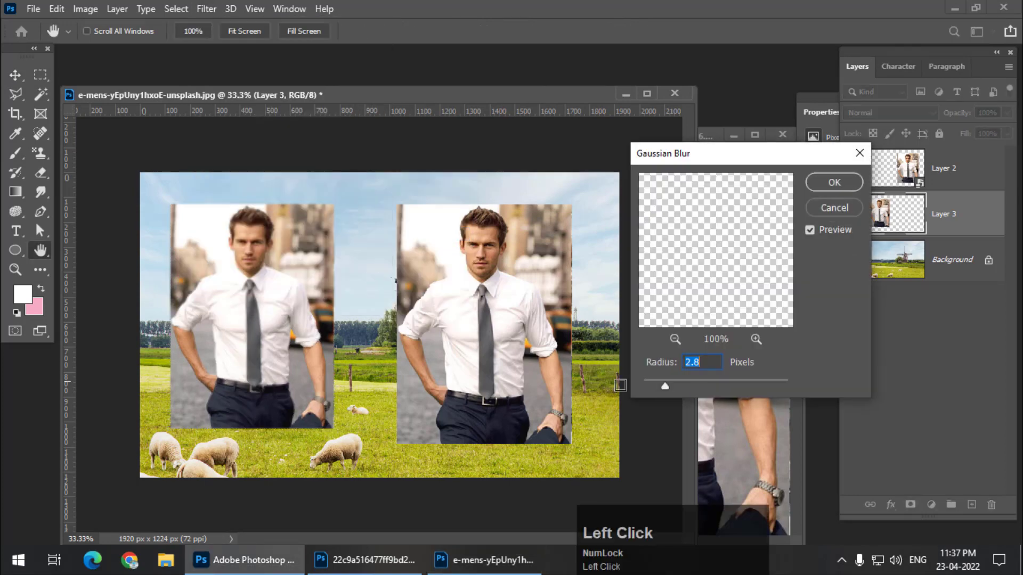
{"action": "mouse_move", "coordinate": [676, 384]}
{"action": "left_mouse_down"}
{"action": "mouse_move", "coordinate": [691, 383]}
{"action": "mouse_move", "coordinate": [679, 384]}
{"action": "left_mouse_up"}
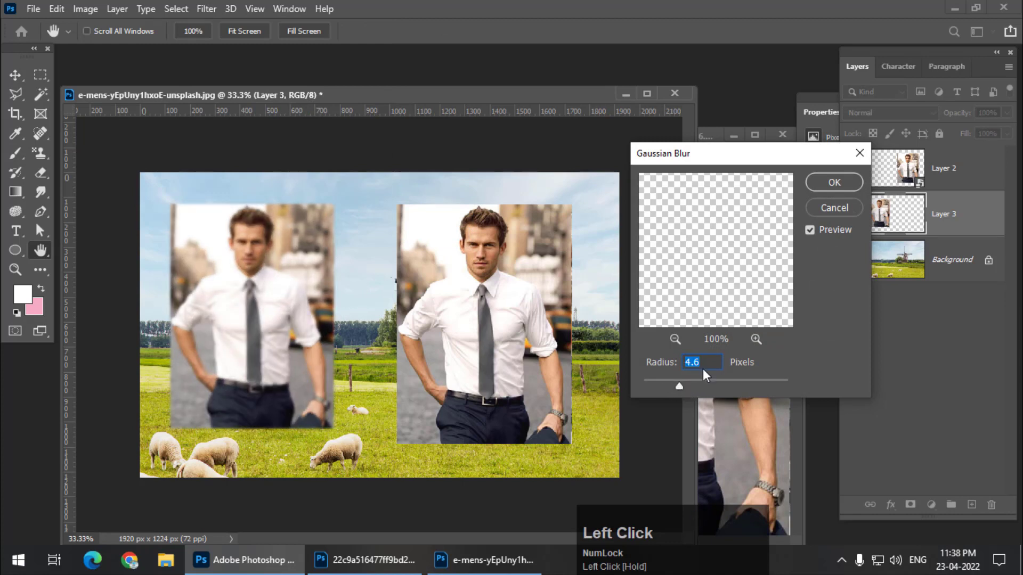
{"action": "left_click", "coordinate": [839, 182]}
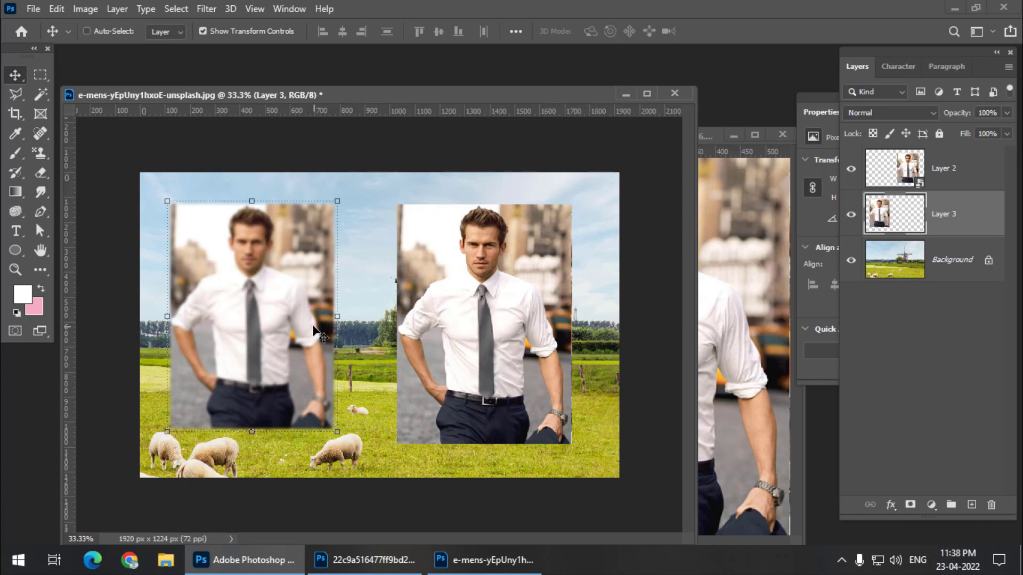
- Compare the blur filters and image adjustments available for the Layer 2 smart object with the adjustments available for the Layer 3 photo
{"action": "right_click", "coordinate": [525, 275]}
{"action": "left_click", "coordinate": [540, 283]}
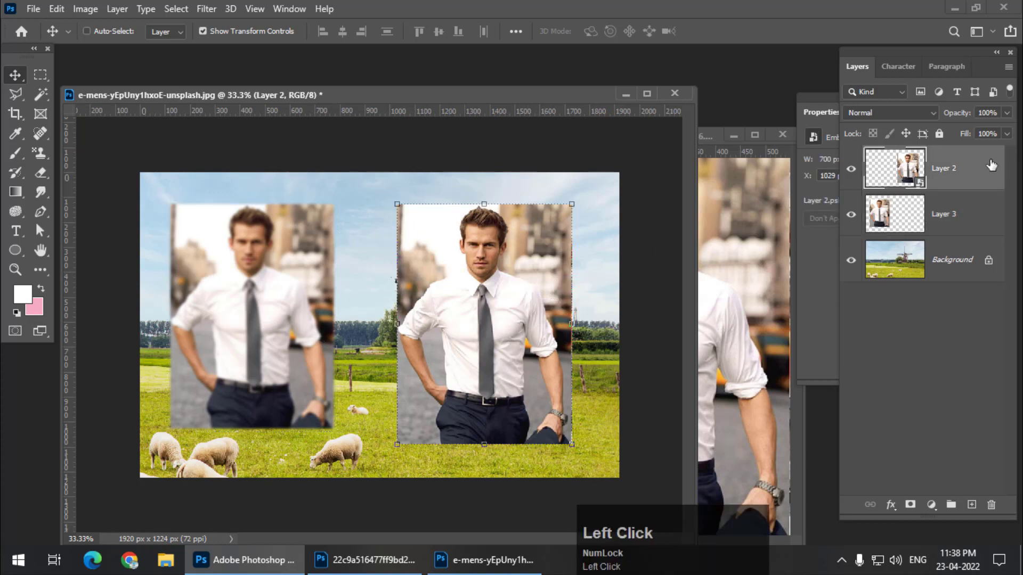
{"action": "left_click", "coordinate": [206, 9]}
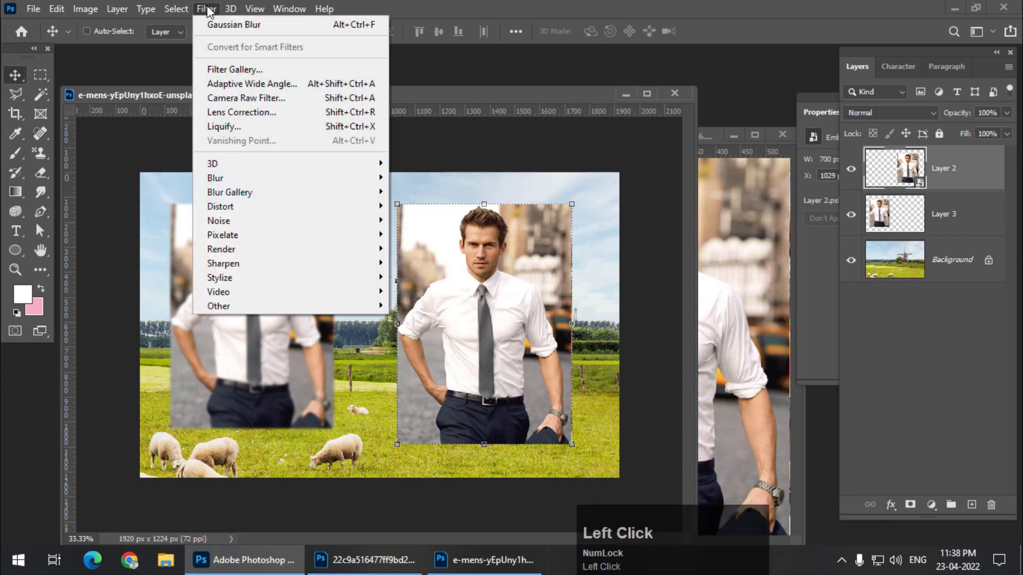
{"action": "mouse_move", "coordinate": [251, 178]}
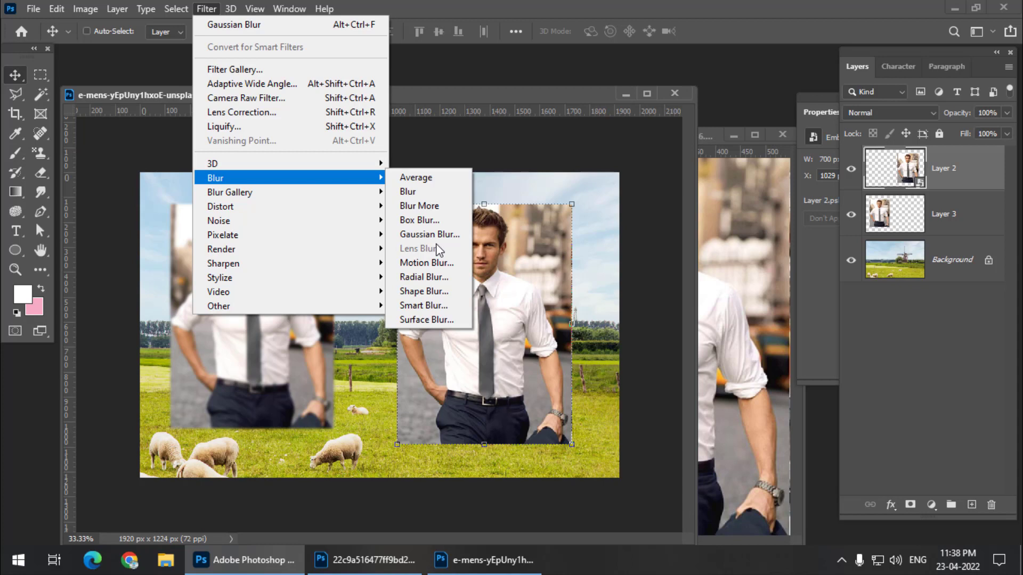
{"action": "left_click", "coordinate": [945, 207]}
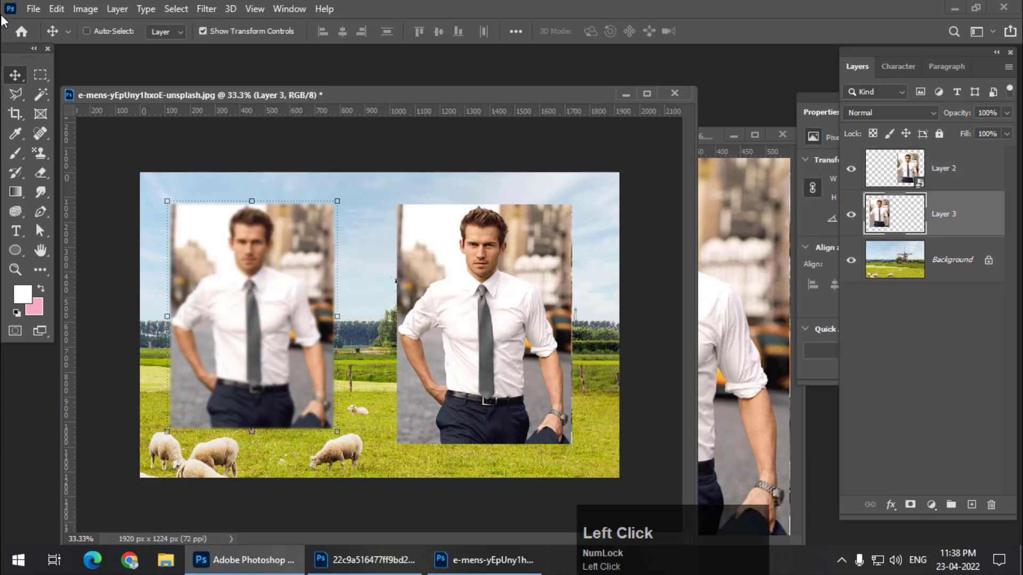
{"action": "left_click", "coordinate": [85, 9]}
{"action": "mouse_move", "coordinate": [113, 46]}
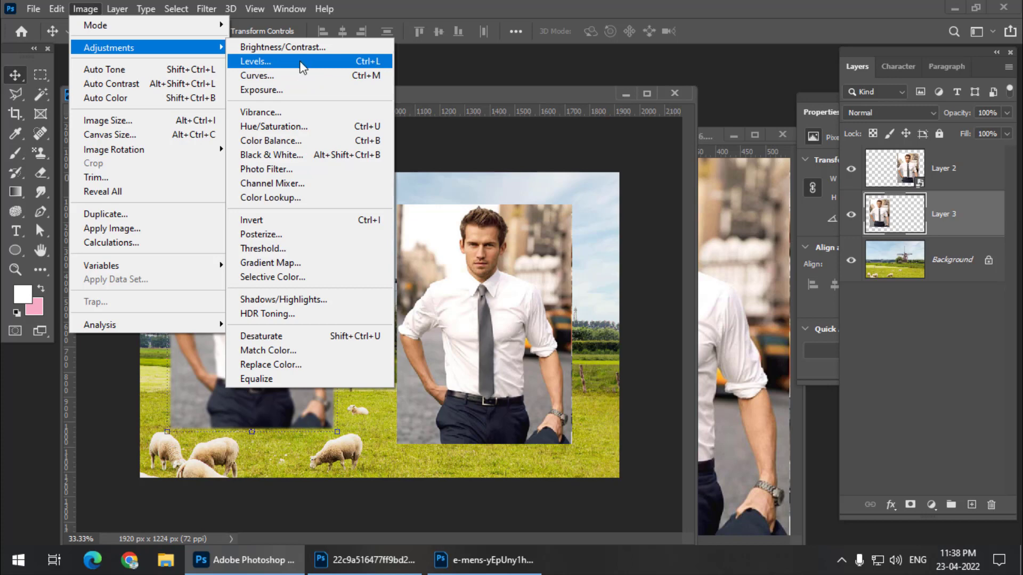
{"action": "right_click", "coordinate": [482, 241]}
{"action": "left_click", "coordinate": [492, 248]}
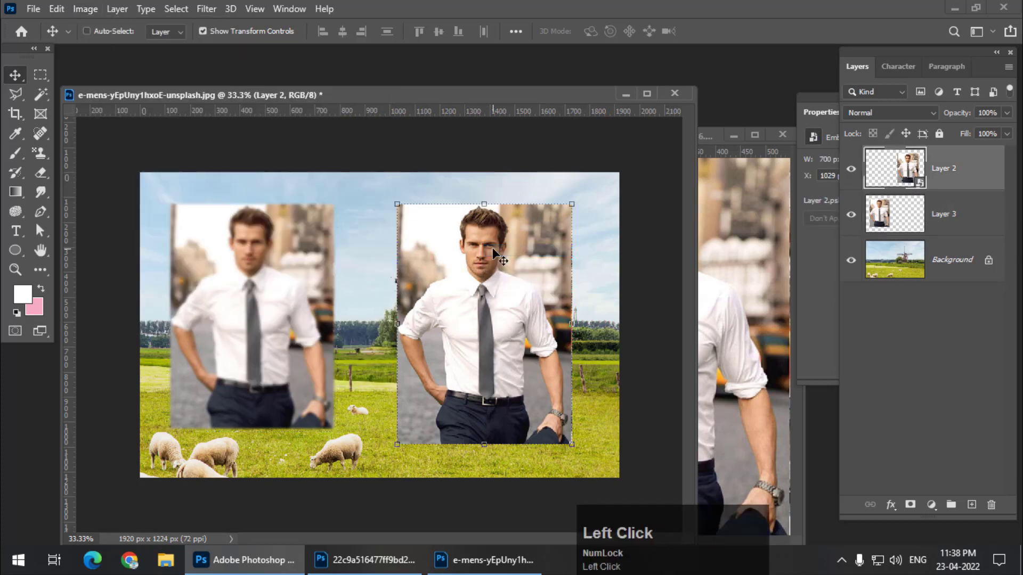
{"action": "left_click", "coordinate": [79, 11]}
{"action": "mouse_move", "coordinate": [183, 47]}
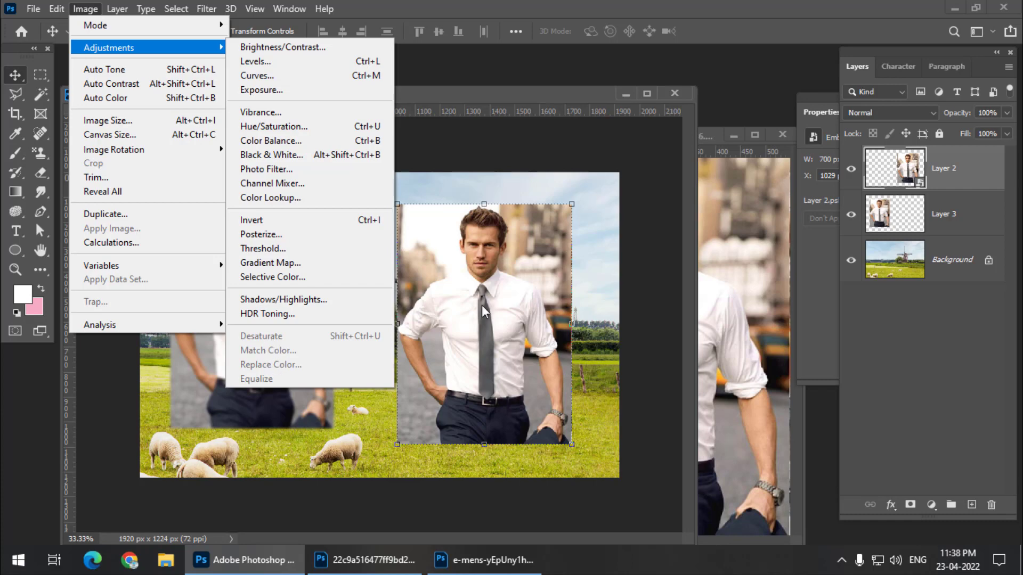
{"action": "left_click", "coordinate": [511, 281]}
- Apply a Gaussian Blur with a radius of 5.4 pixels to the Layer 2 smart object
{"action": "left_click", "coordinate": [206, 8]}
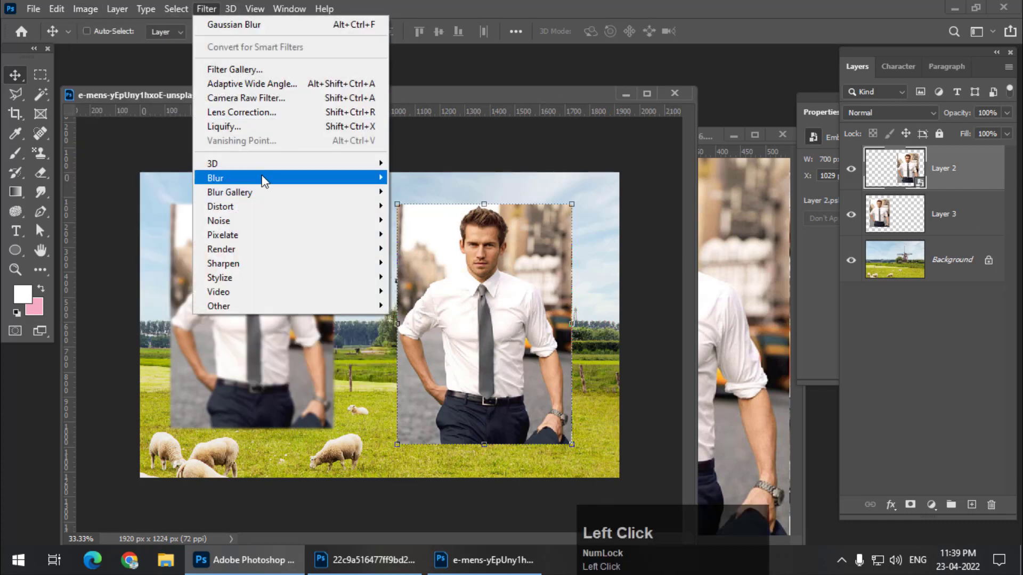
{"action": "left_click", "coordinate": [427, 235]}
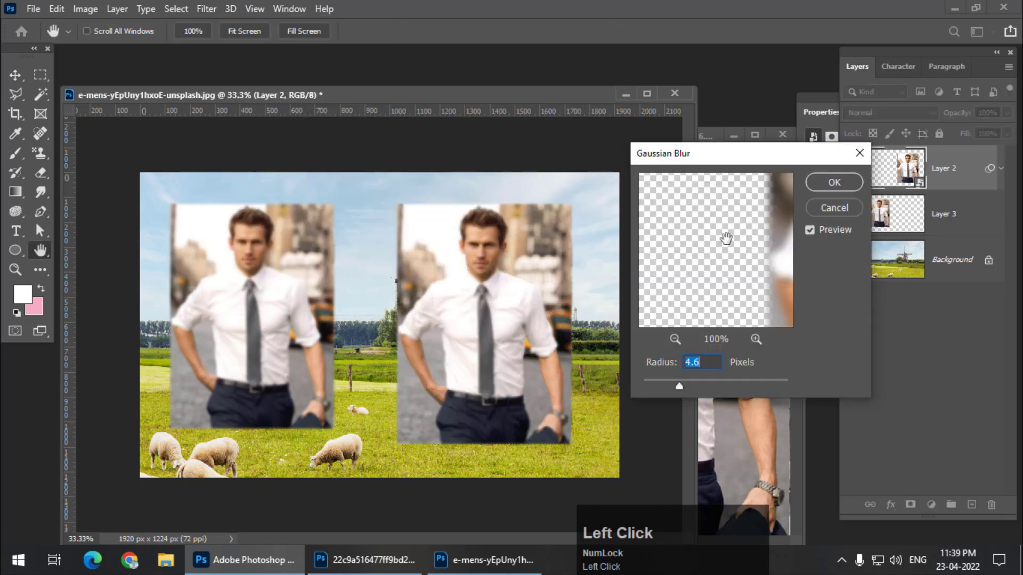
{"action": "left_click_drag", "start_coordinate": [679, 386], "coordinate": [684, 387]}
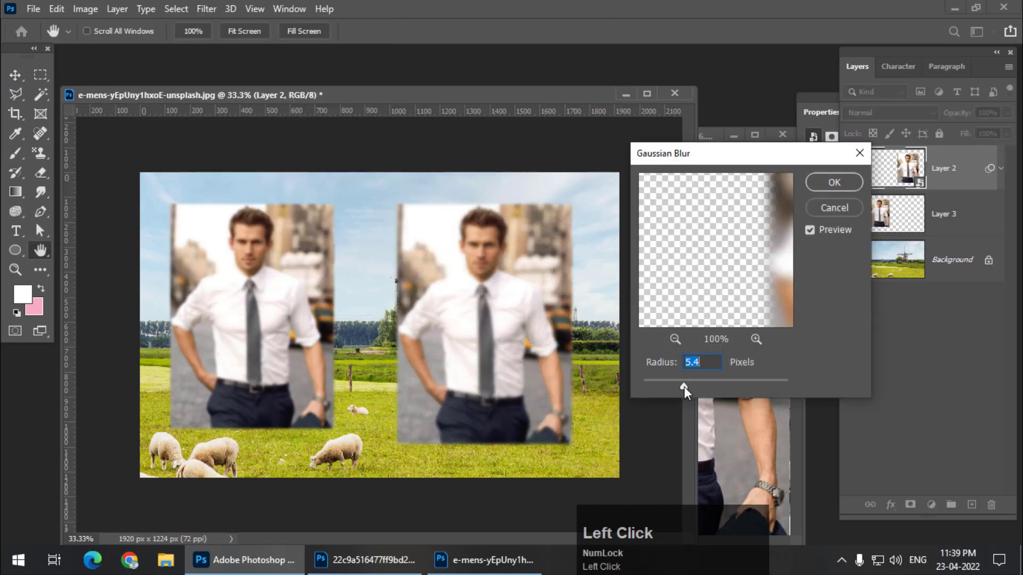
{"action": "left_click", "coordinate": [834, 183]}
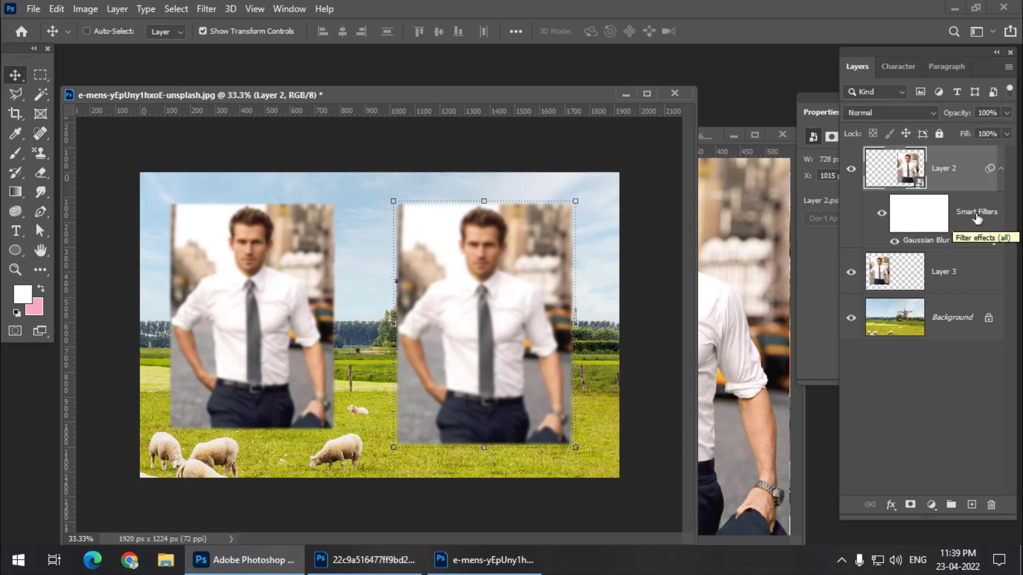
- Edit the Gaussian Blur smart filter on Layer 2 and set its radius to 2.5 pixels
{"action": "double_click", "coordinate": [927, 243]}
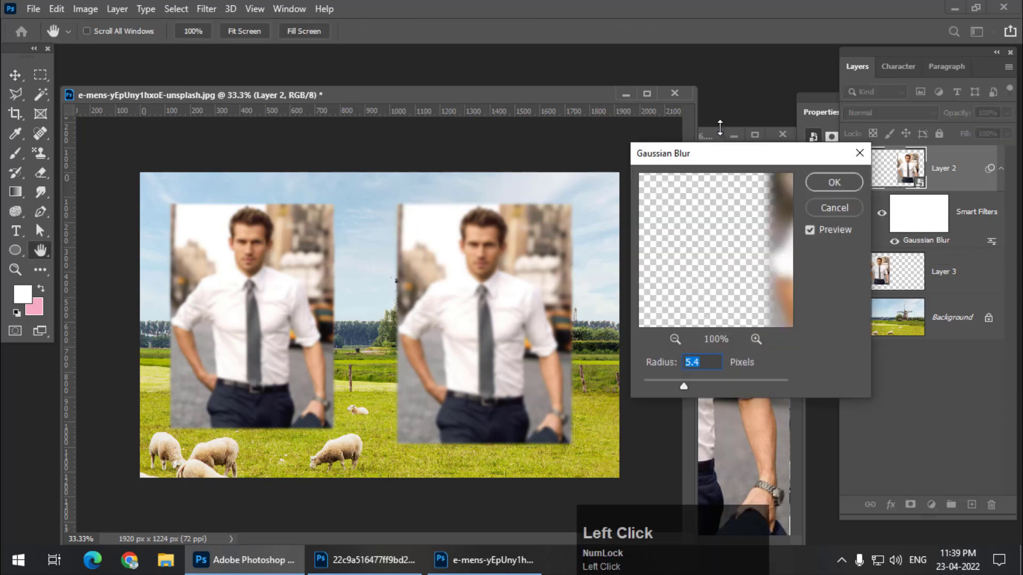
{"action": "left_click_drag", "start_coordinate": [716, 158], "coordinate": [669, 142]}
{"action": "left_click_drag", "start_coordinate": [638, 373], "coordinate": [606, 371]}
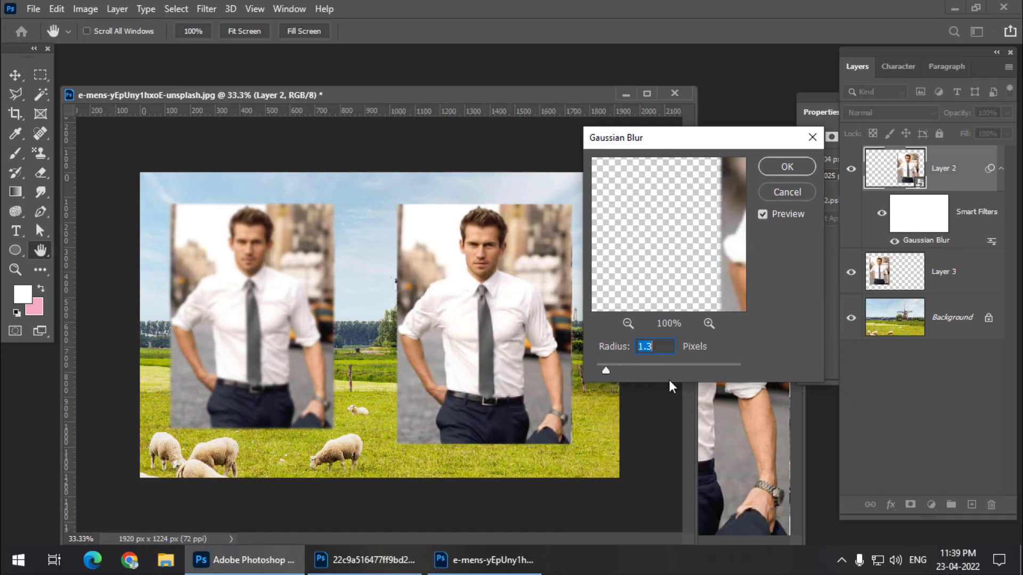
{"action": "mouse_move", "coordinate": [606, 370]}
{"action": "left_mouse_down"}
{"action": "mouse_move", "coordinate": [653, 369]}
{"action": "mouse_move", "coordinate": [593, 369]}
{"action": "mouse_move", "coordinate": [616, 372]}
{"action": "left_mouse_up"}
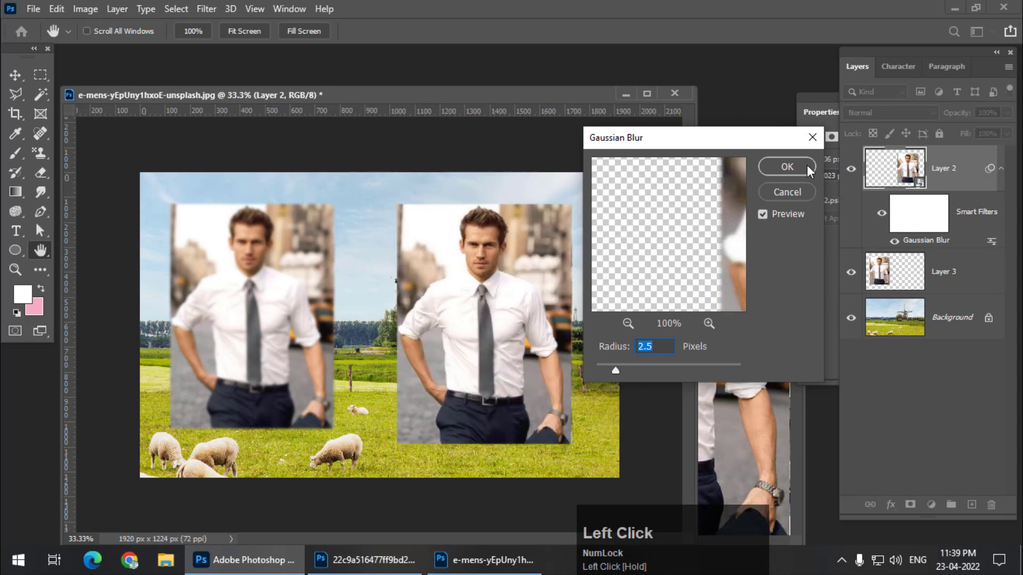
{"action": "left_click", "coordinate": [804, 167]}
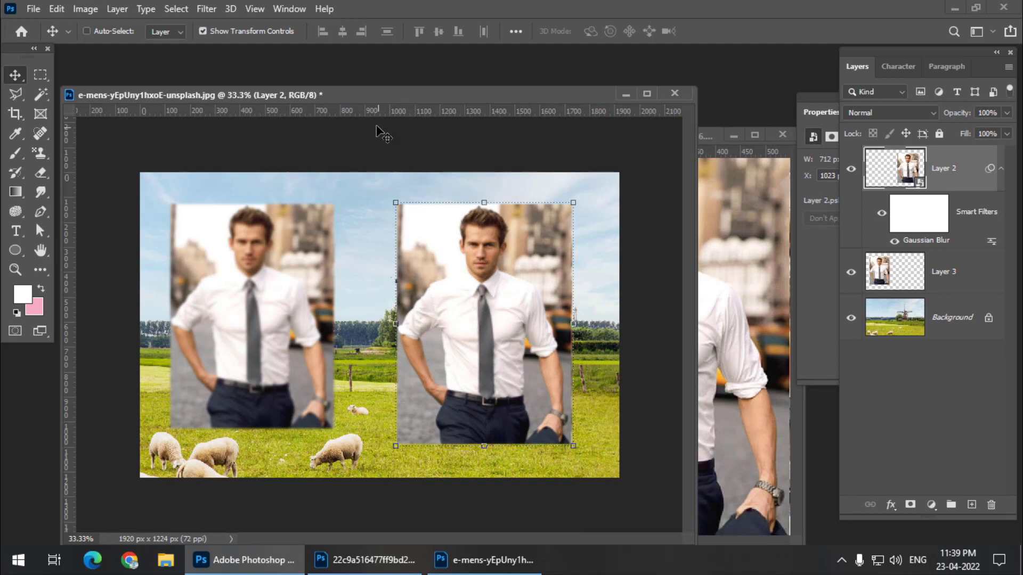
- Apply a Mezzotint filter of type Fine Dots to the Layer 3 photo and move the photo slightly down
{"action": "right_click", "coordinate": [282, 269]}
{"action": "left_click", "coordinate": [317, 273]}
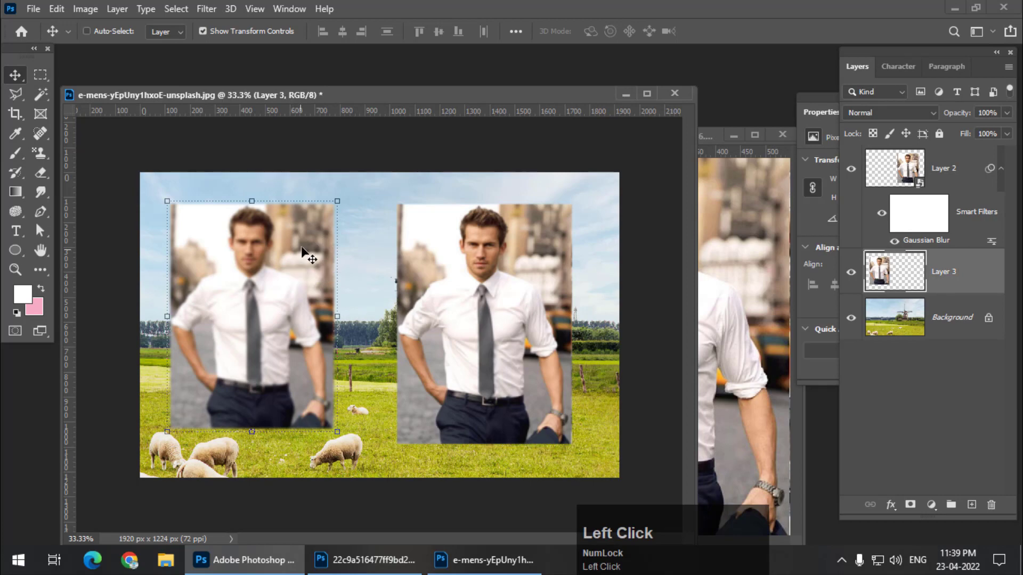
{"action": "left_click", "coordinate": [206, 9]}
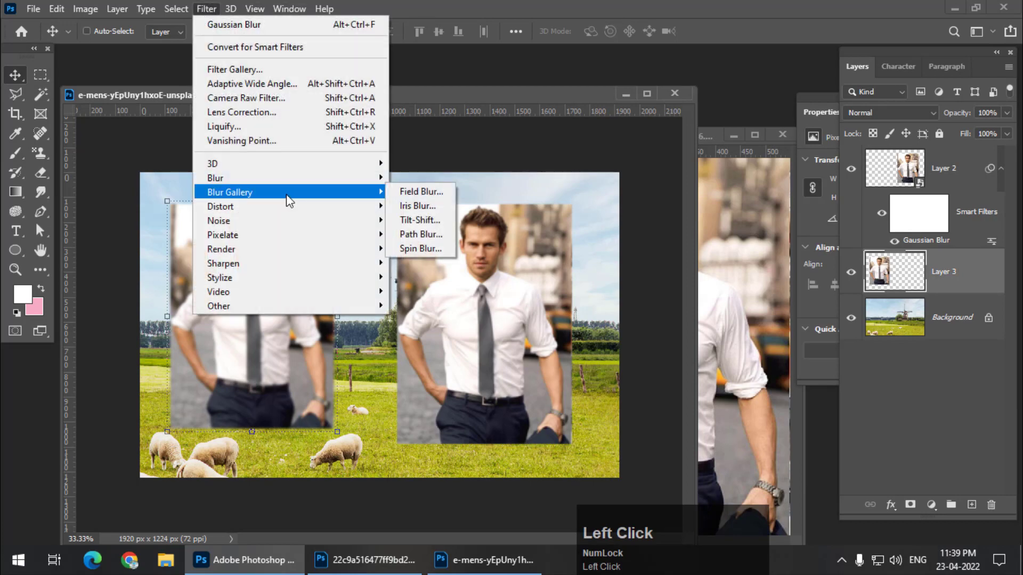
{"action": "mouse_move", "coordinate": [326, 234]}
{"action": "left_click", "coordinate": [446, 292]}
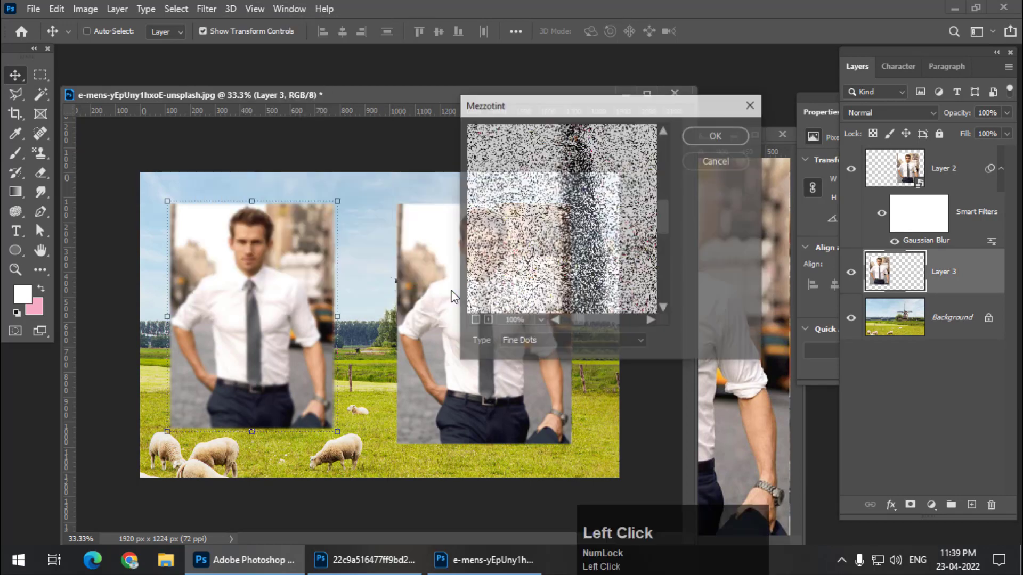
{"action": "left_click", "coordinate": [717, 137]}
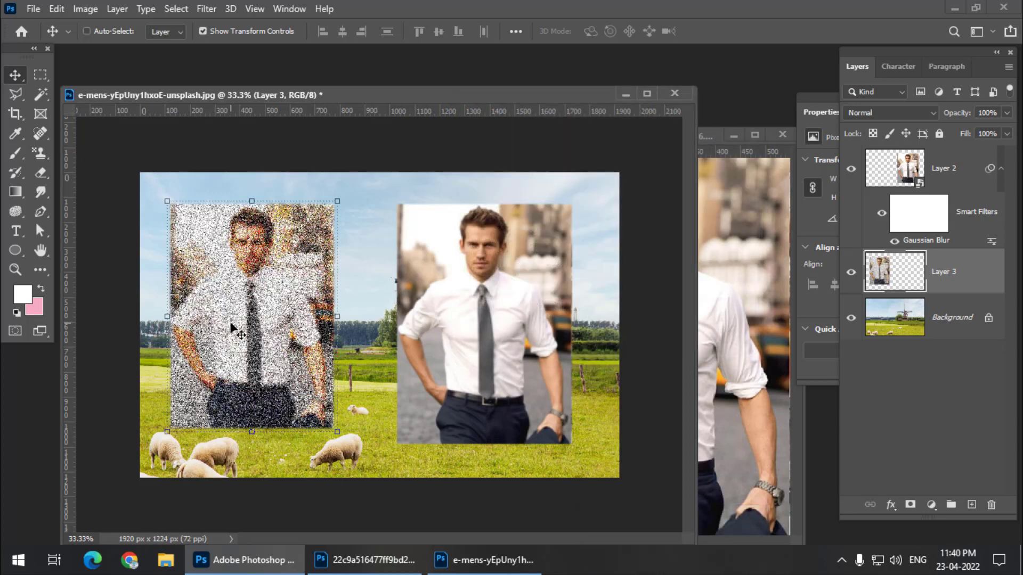
{"action": "mouse_move", "coordinate": [240, 326]}
{"action": "left_mouse_down"}
{"action": "mouse_move", "coordinate": [240, 299]}
{"action": "mouse_move", "coordinate": [239, 340]}
{"action": "left_mouse_up"}
- Apply a Mezzotint filter of type Fine Dots to the Layer 2 smart object
{"action": "right_click", "coordinate": [459, 289]}
{"action": "left_click", "coordinate": [472, 299]}
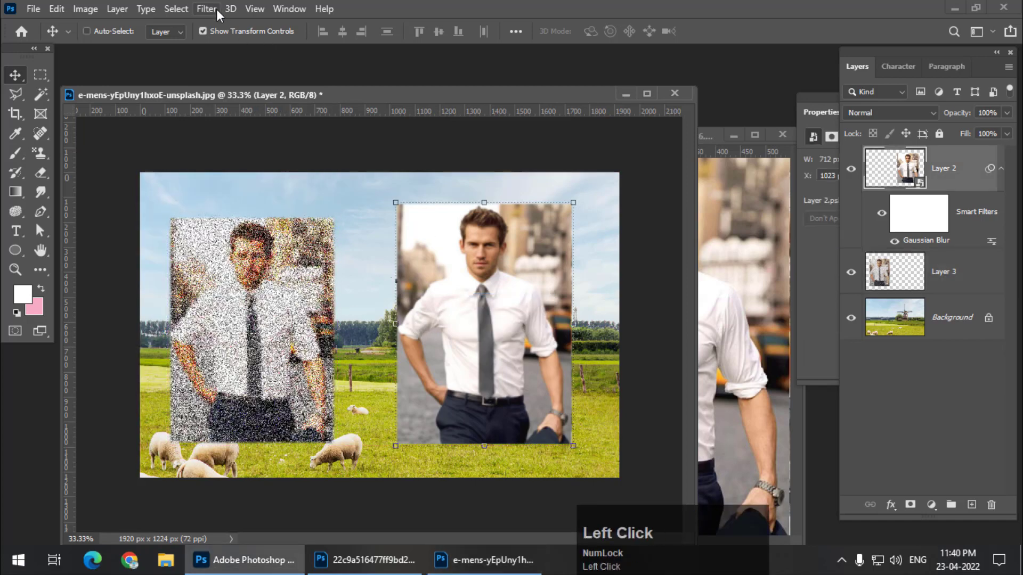
{"action": "left_click", "coordinate": [207, 8]}
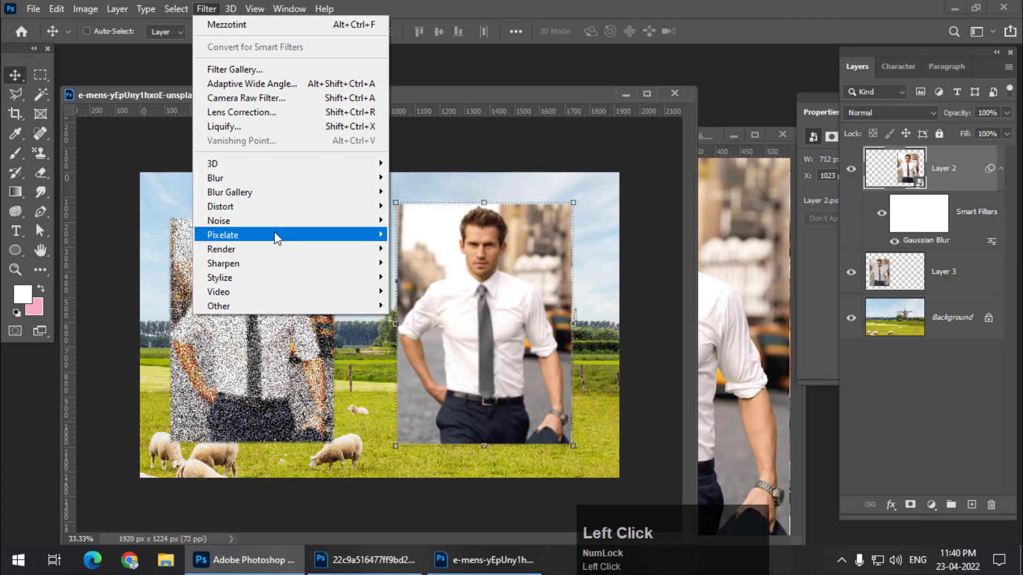
{"action": "mouse_move", "coordinate": [276, 235]}
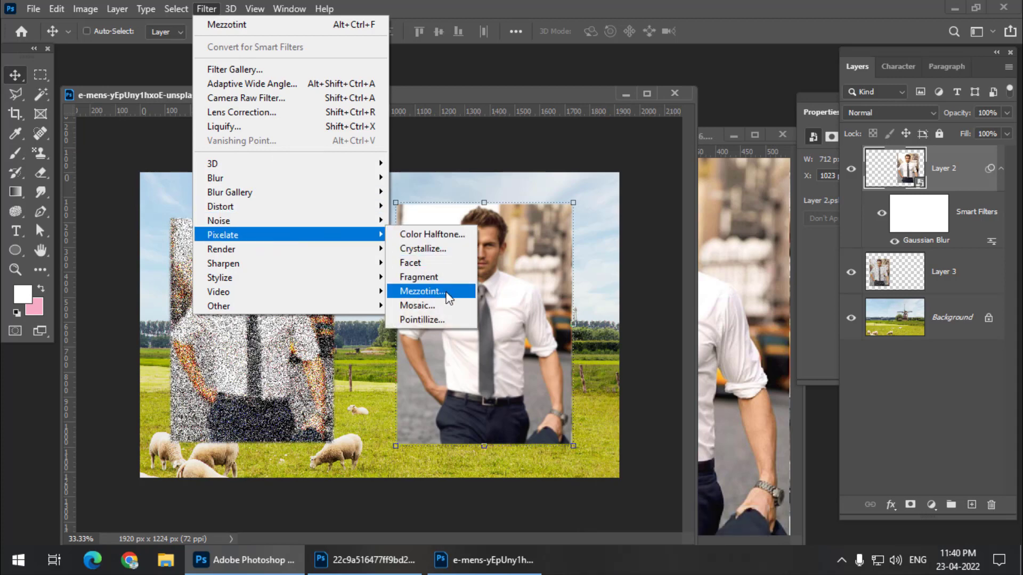
{"action": "left_click", "coordinate": [450, 292]}
{"action": "left_click", "coordinate": [744, 135]}
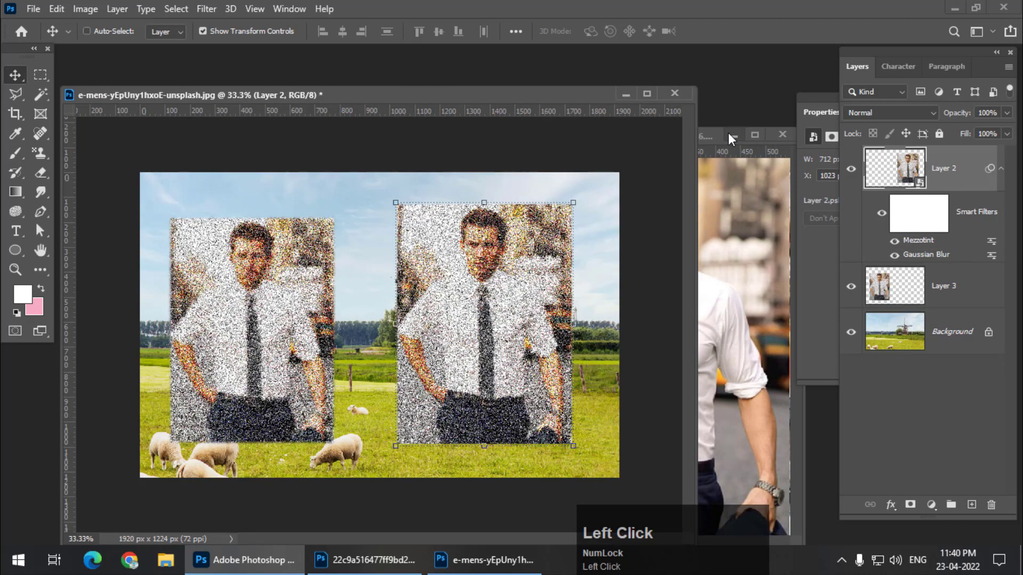
- Hide the Gaussian Blur and Mezzotint smart filters on Layer 2, and show both again to compare the effect
{"action": "left_click", "coordinate": [894, 256]}
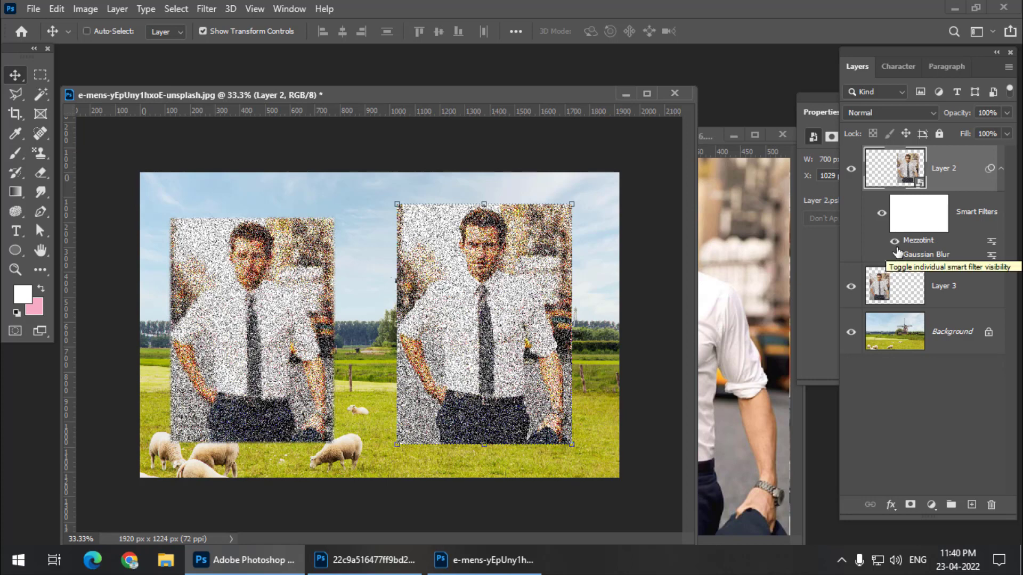
{"action": "left_click", "coordinate": [894, 242]}
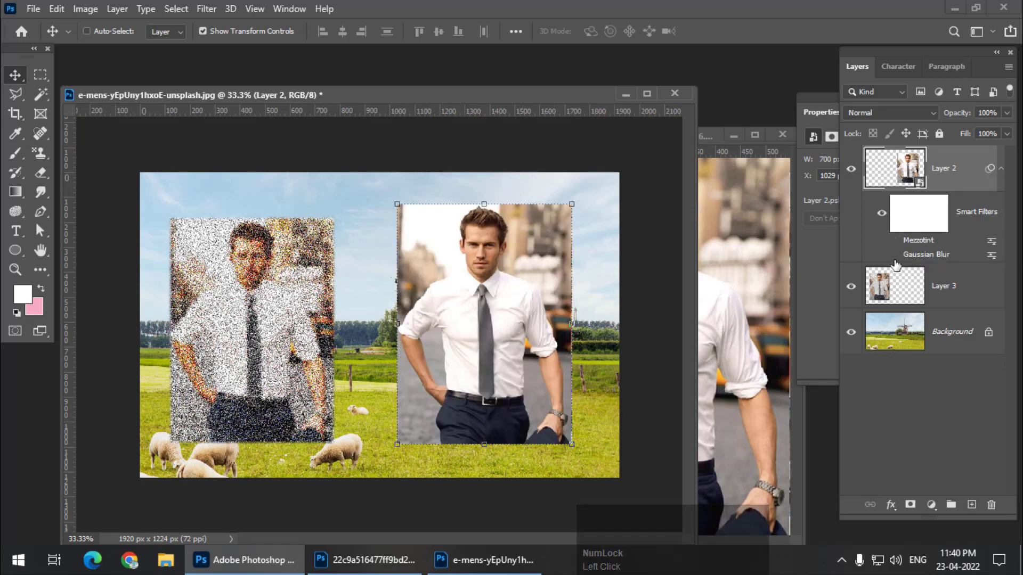
{"action": "left_click", "coordinate": [893, 256]}
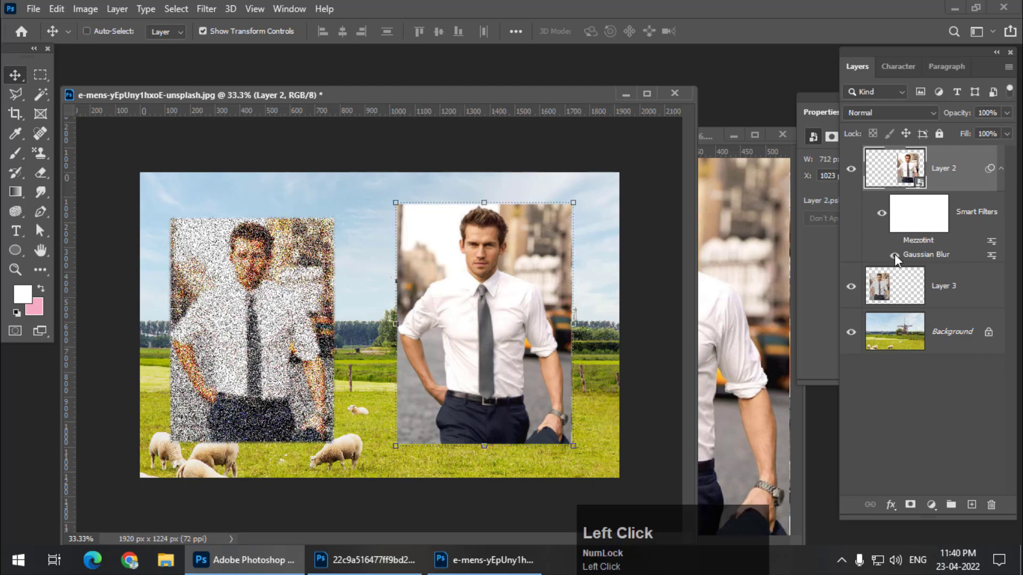
{"action": "left_click", "coordinate": [894, 241]}
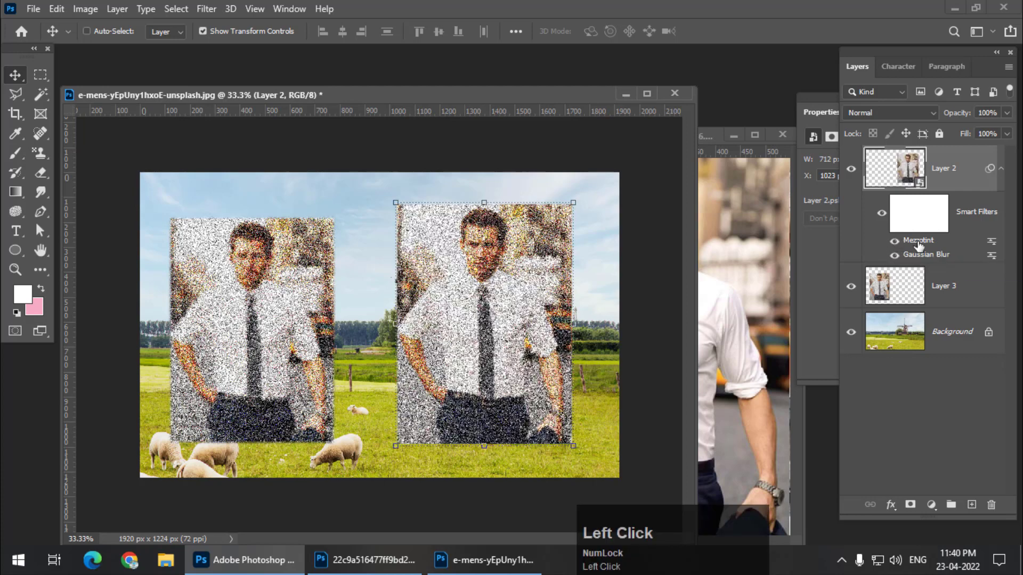
- Edit the Mezzotint smart filter on Layer 2, try Medium Dots and set its type to Short Lines
{"action": "double_click", "coordinate": [918, 241]}
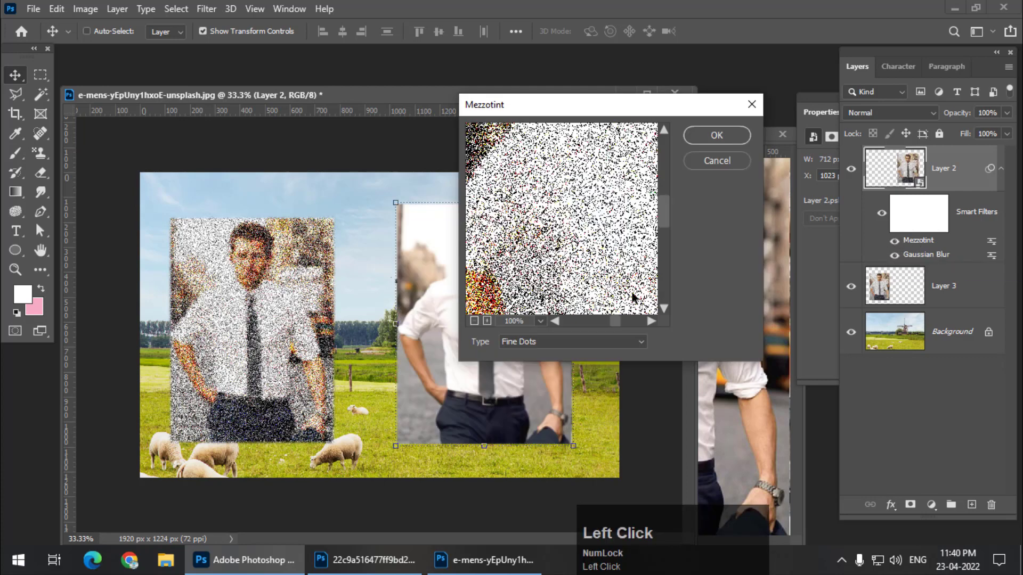
{"action": "left_click", "coordinate": [541, 341]}
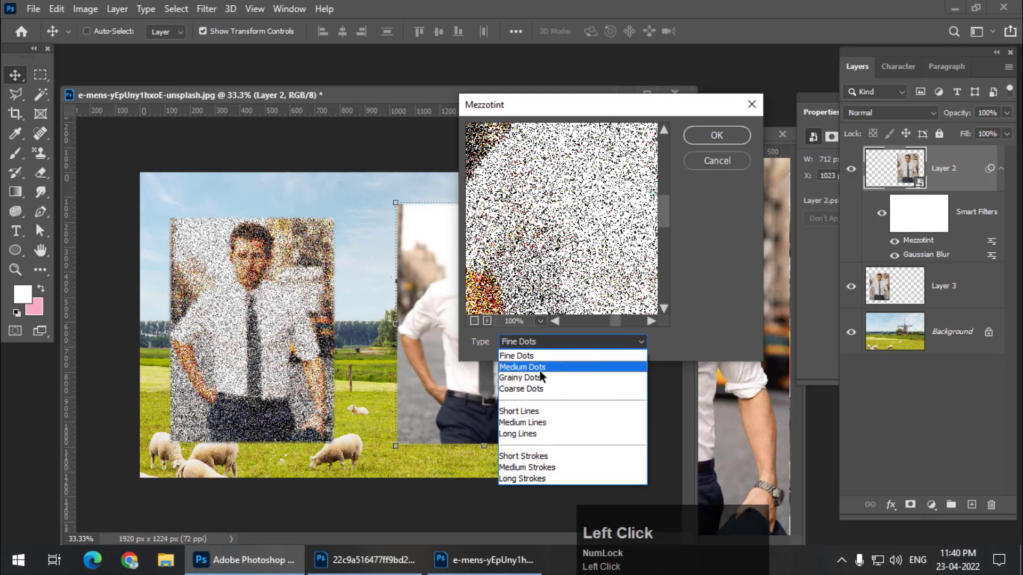
{"action": "left_click", "coordinate": [539, 367]}
{"action": "left_click", "coordinate": [543, 341]}
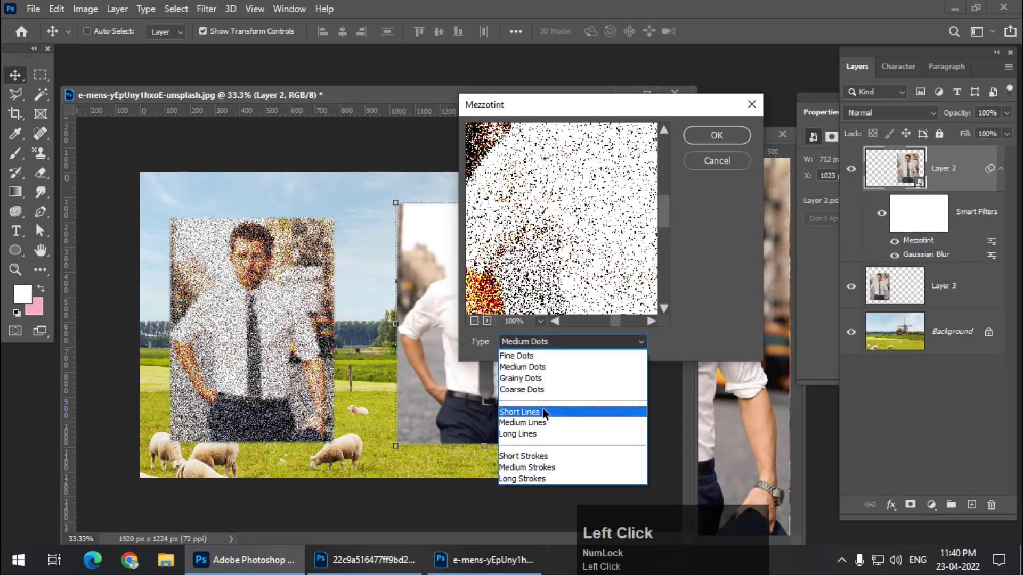
{"action": "left_click", "coordinate": [542, 413]}
{"action": "left_click", "coordinate": [728, 133]}
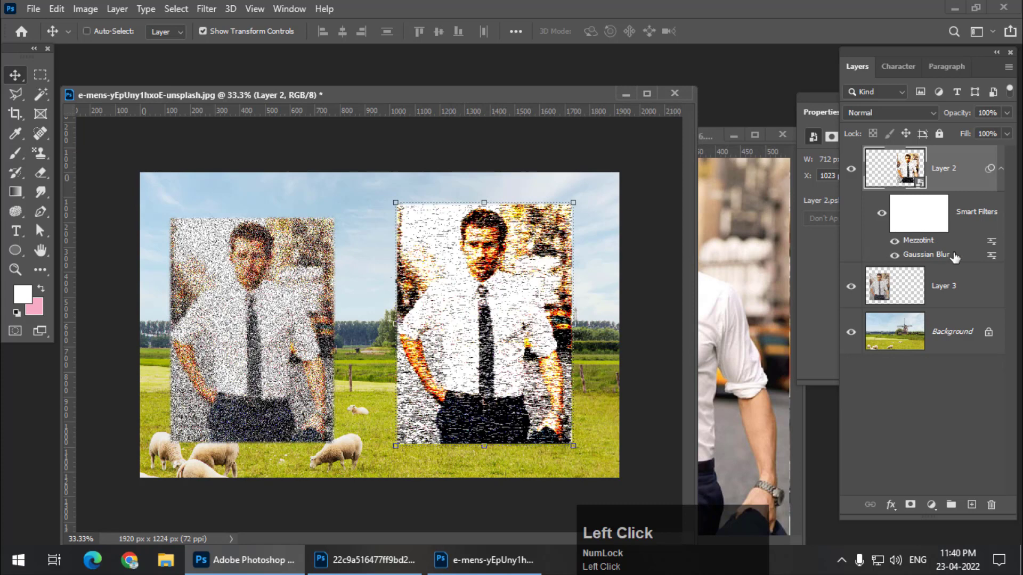
- Set the Mezzotint smart filter's blending opacity to 40% and check the effect by hiding and showing the filter
{"action": "left_click", "coordinate": [992, 243]}
{"action": "left_click", "coordinate": [464, 131]}
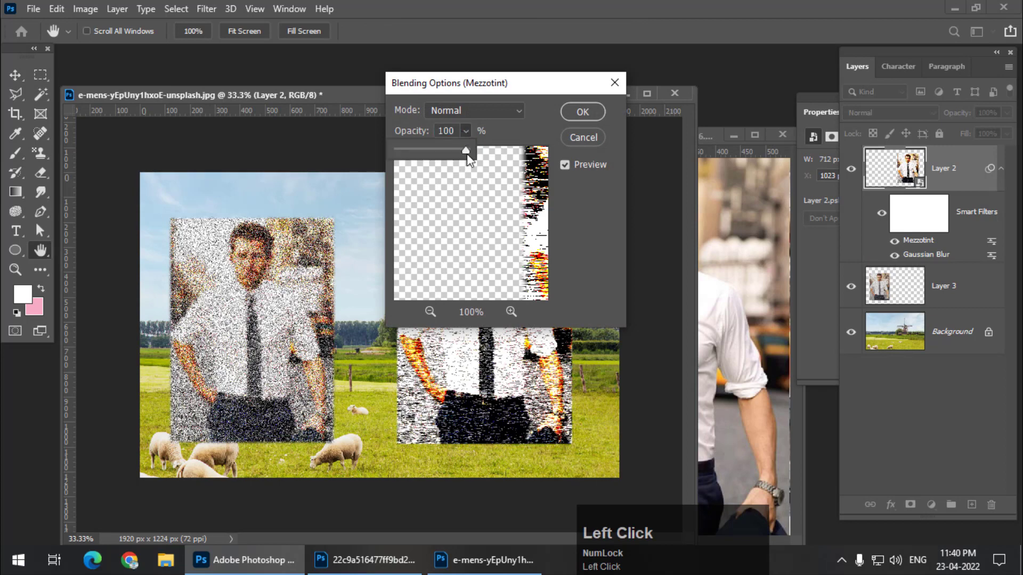
{"action": "left_click_drag", "start_coordinate": [466, 154], "coordinate": [424, 155]}
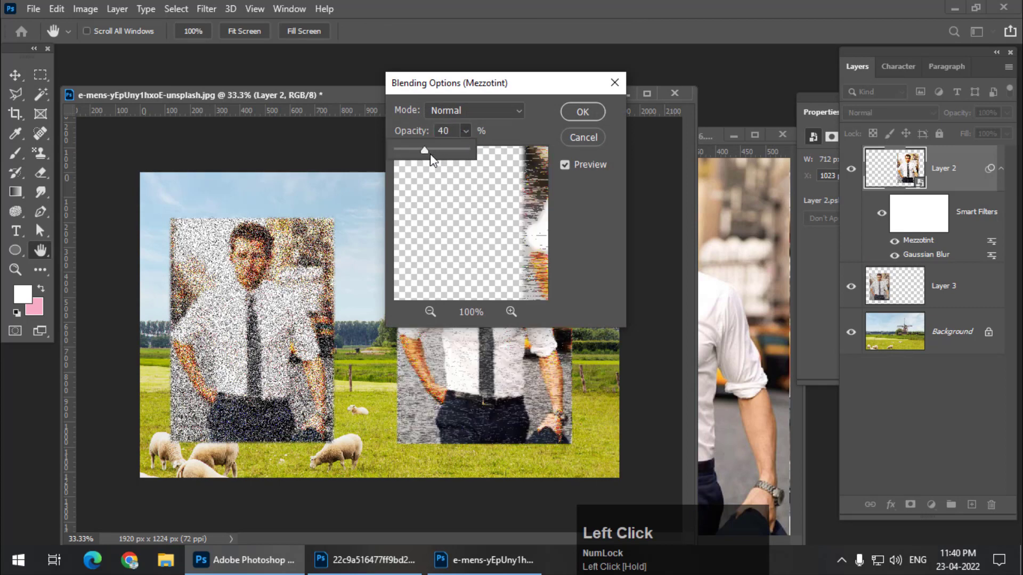
{"action": "left_click", "coordinate": [581, 113]}
{"action": "left_click", "coordinate": [894, 241]}
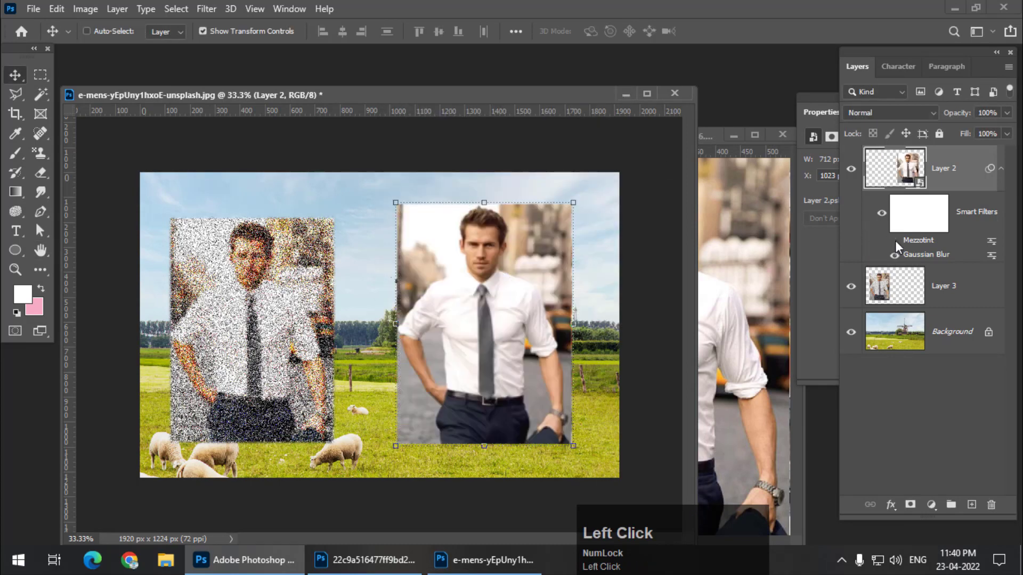
{"action": "left_click", "coordinate": [897, 242]}
- Move the mezzotinted photo on Layer 3 slightly upward, and select the Layer 2 smart object again
{"action": "right_click", "coordinate": [270, 258]}
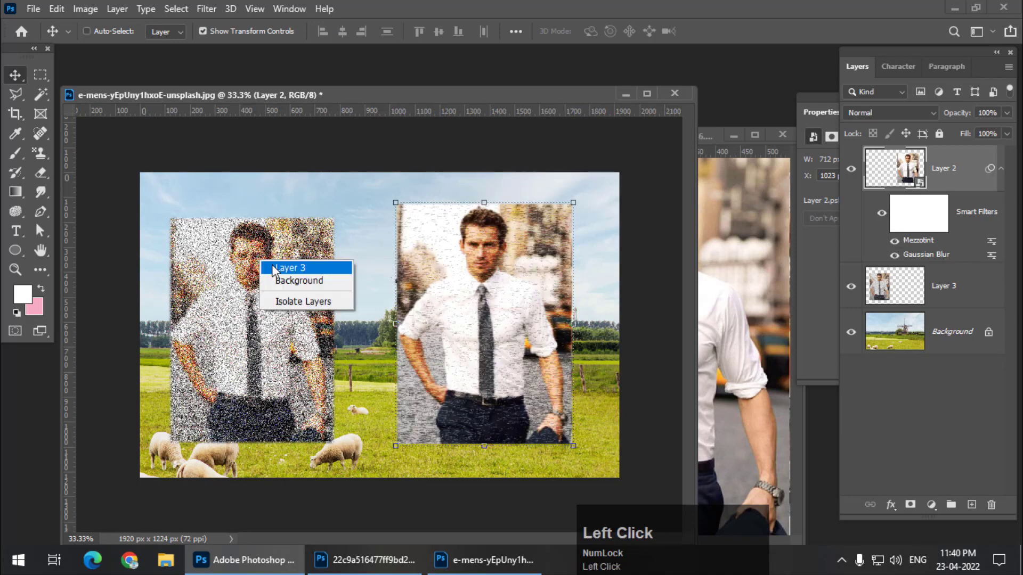
{"action": "left_click", "coordinate": [278, 267]}
{"action": "left_click_drag", "start_coordinate": [282, 275], "coordinate": [261, 276]}
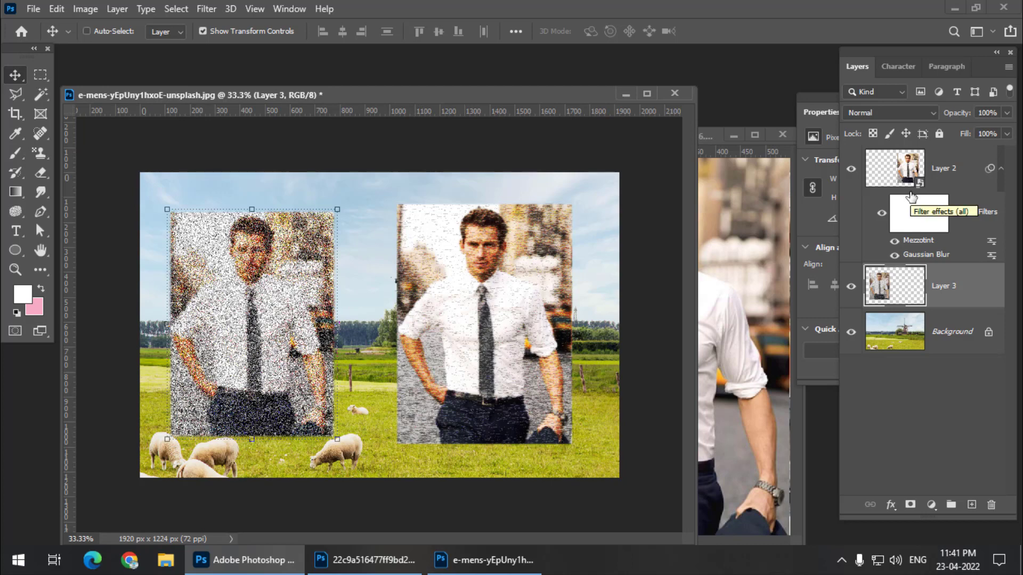
{"action": "right_click", "coordinate": [479, 304]}
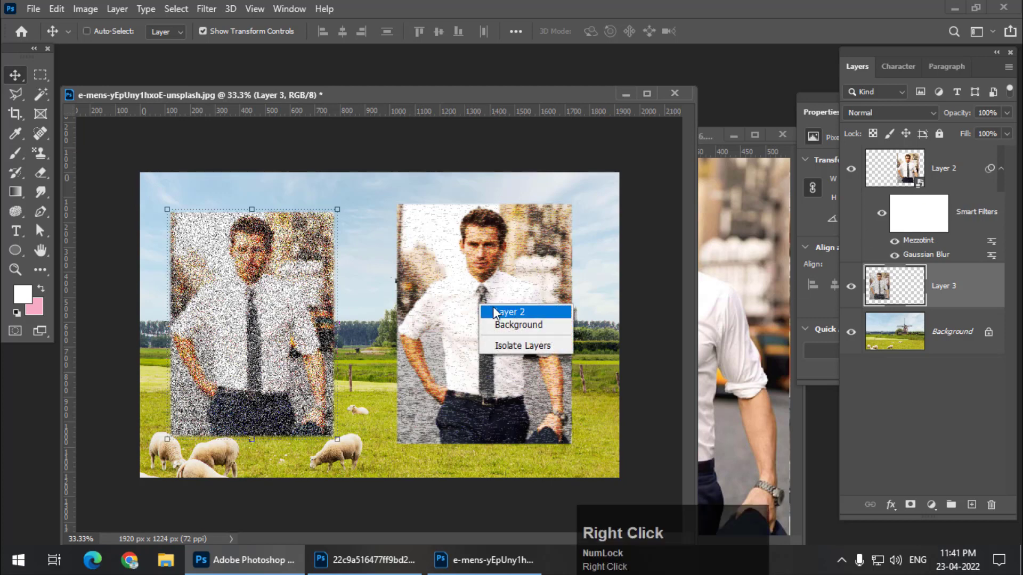
{"action": "left_click", "coordinate": [492, 313]}
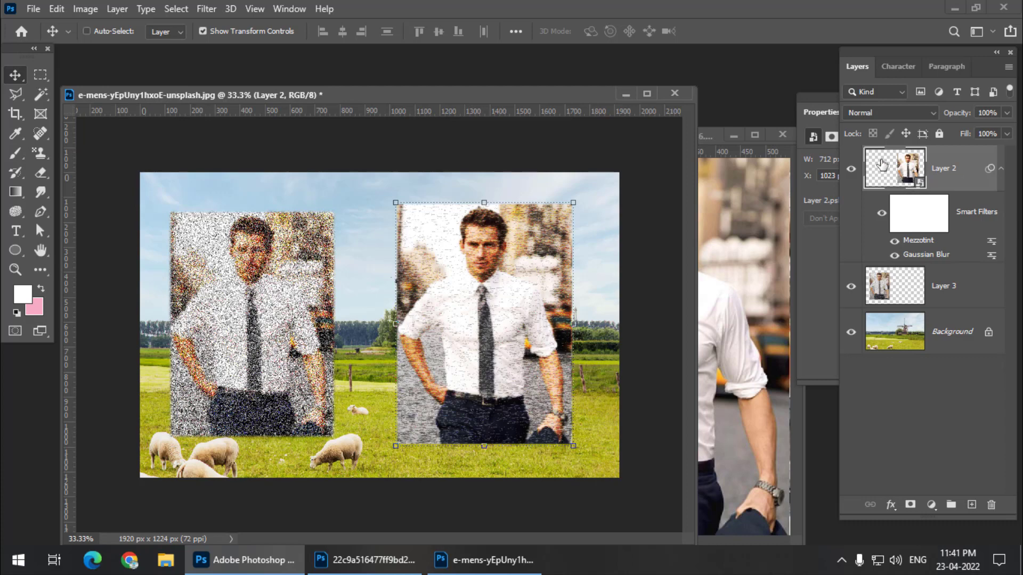
- Open the contents of the Layer 2 smart object and place them in a separate floating window beside the main document
{"action": "double_click", "coordinate": [892, 176]}
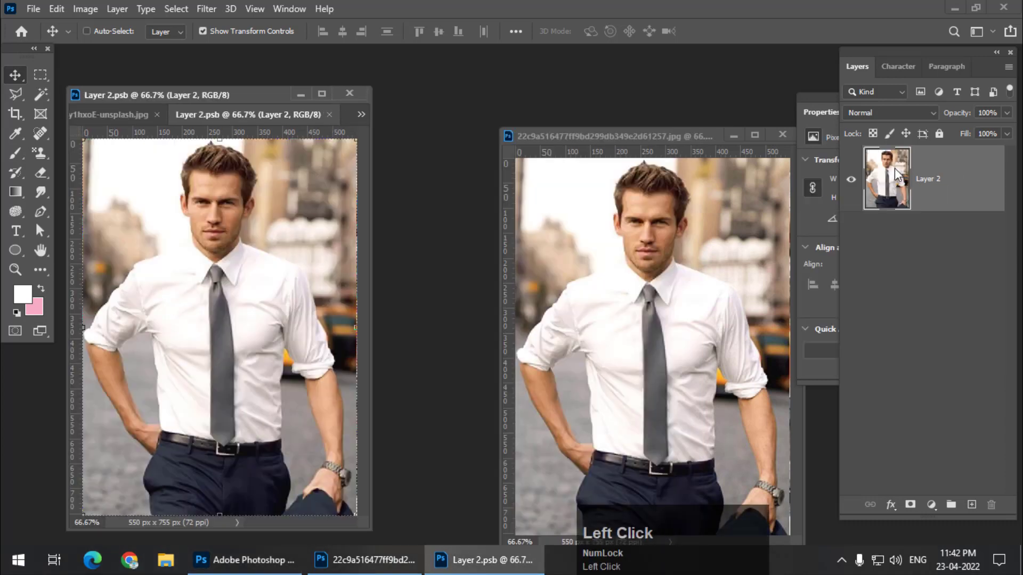
{"action": "left_click_drag", "start_coordinate": [242, 121], "coordinate": [501, 183]}
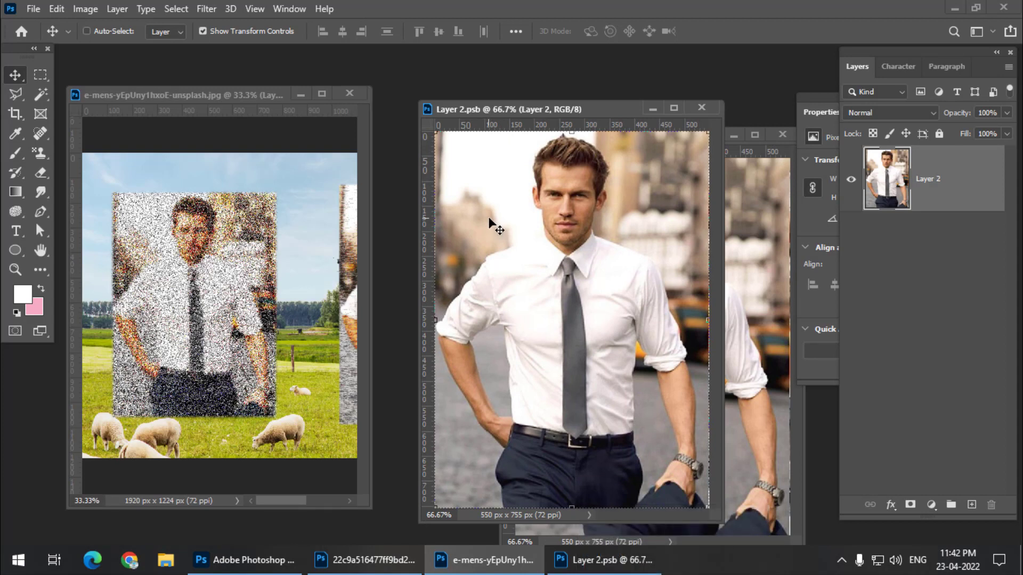
{"action": "left_click_drag", "start_coordinate": [626, 105], "coordinate": [597, 80]}
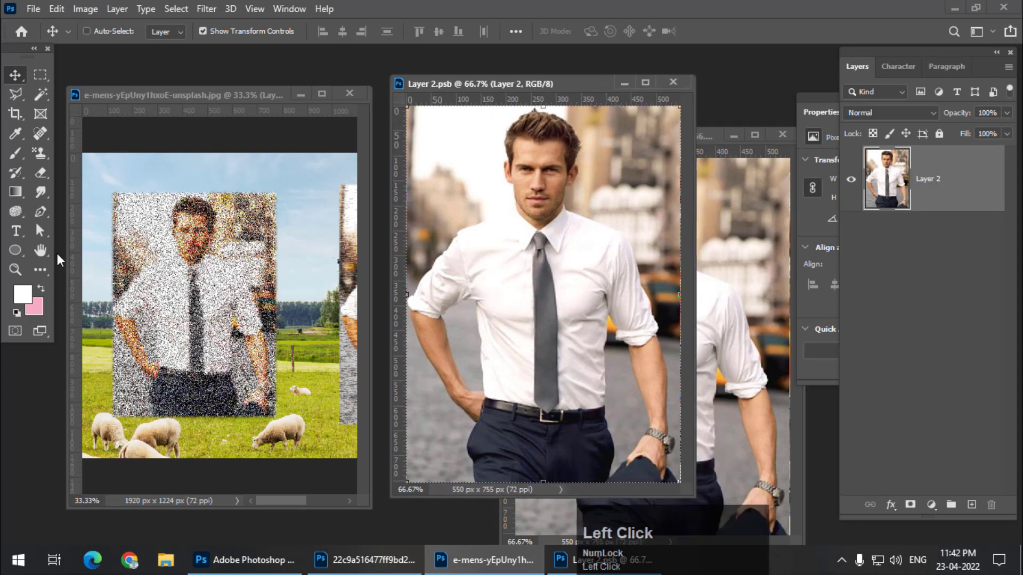
- Draw an ellipse about 159 by 147 px beside the man's head, with a dark red fill and no stroke
{"action": "left_click", "coordinate": [11, 252]}
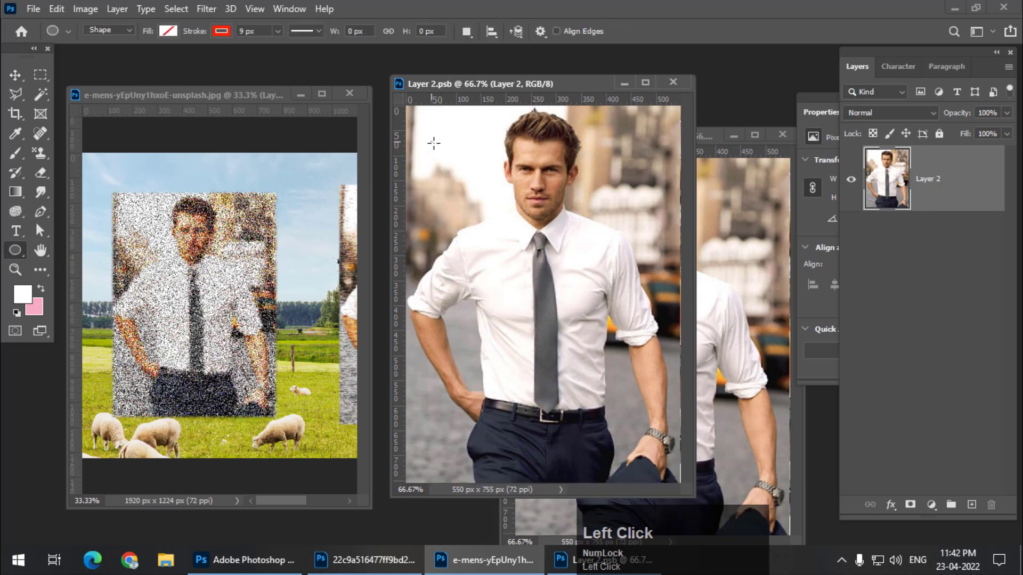
{"action": "left_click_drag", "start_coordinate": [430, 142], "coordinate": [509, 214]}
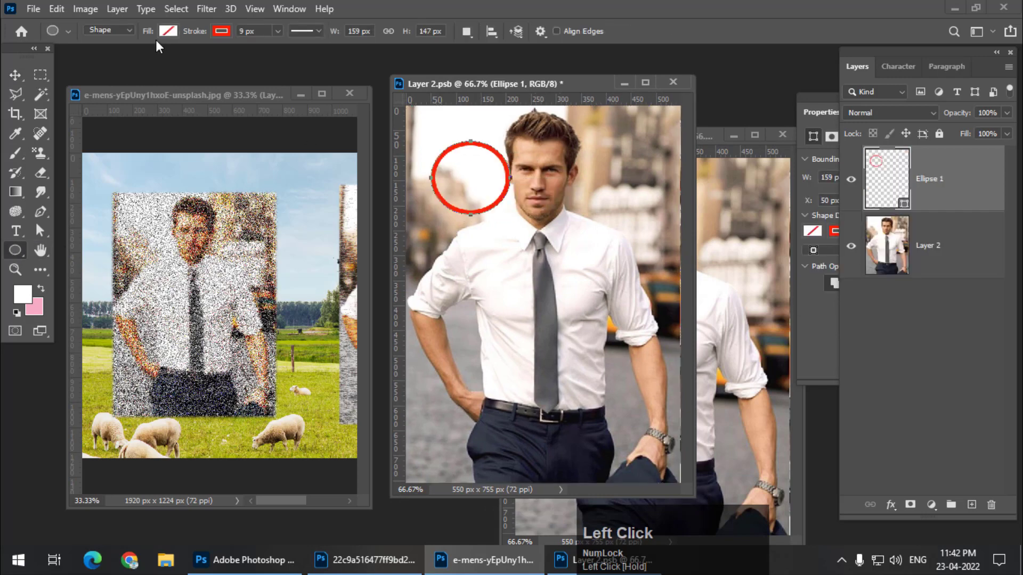
{"action": "left_click", "coordinate": [168, 31]}
{"action": "left_click", "coordinate": [182, 111]}
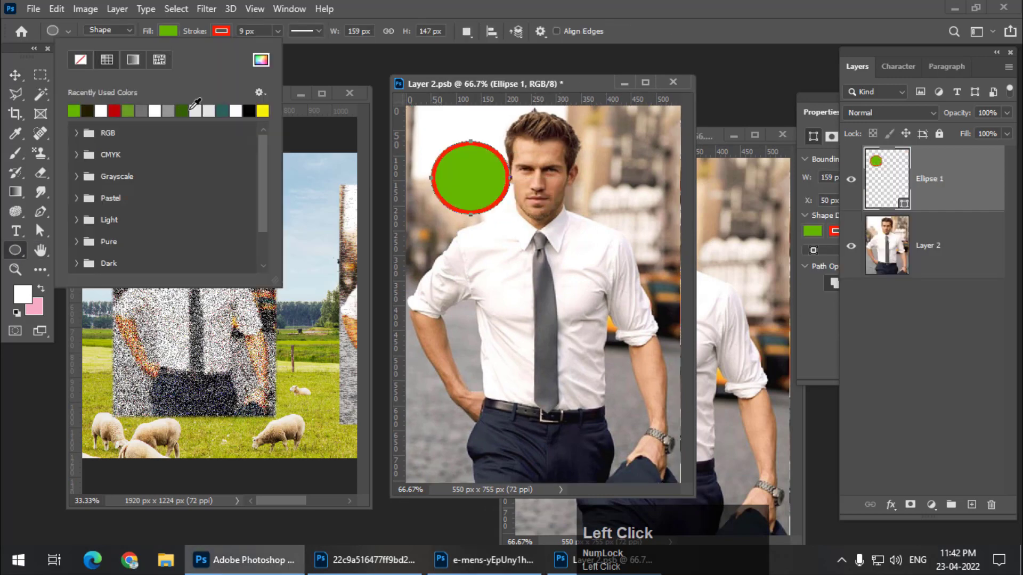
{"action": "left_click", "coordinate": [119, 110]}
{"action": "left_click", "coordinate": [221, 31]}
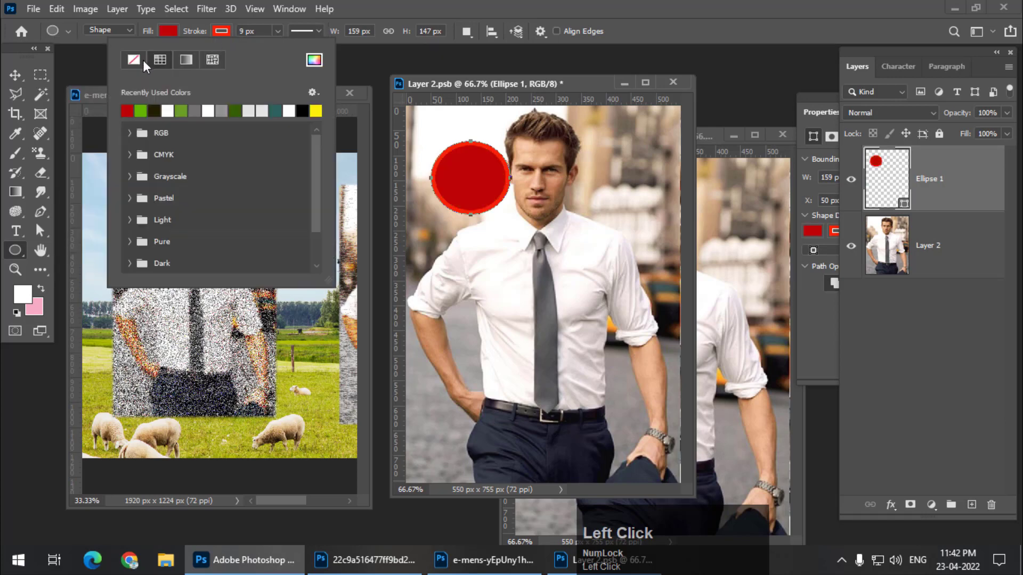
{"action": "left_click", "coordinate": [133, 59]}
{"action": "left_click", "coordinate": [464, 106]}
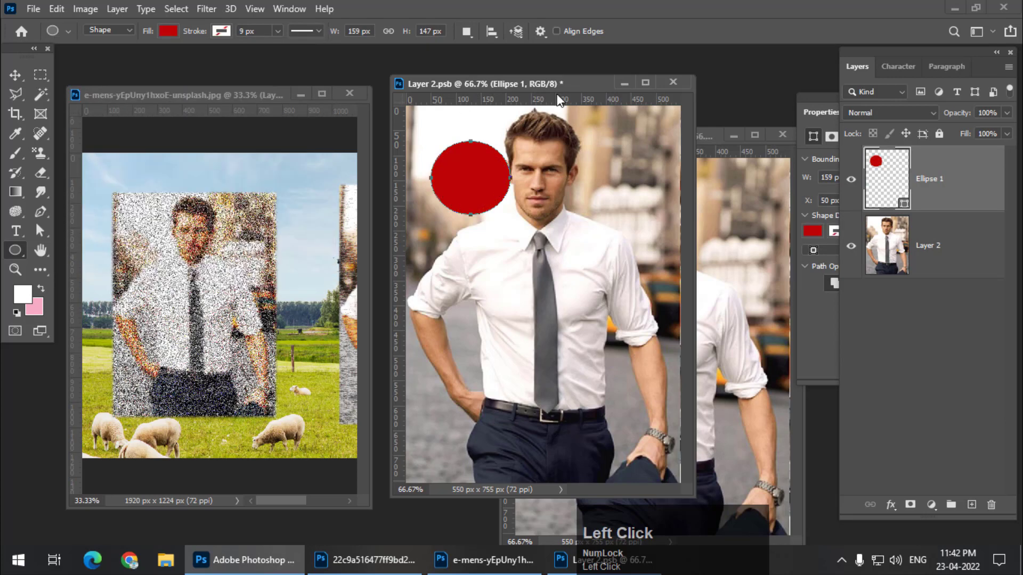
- Save and close the smart object contents, and enlarge the main document window to show both photo copies
{"action": "key", "text": "ctrl+s"}
{"action": "left_click", "coordinate": [672, 82]}
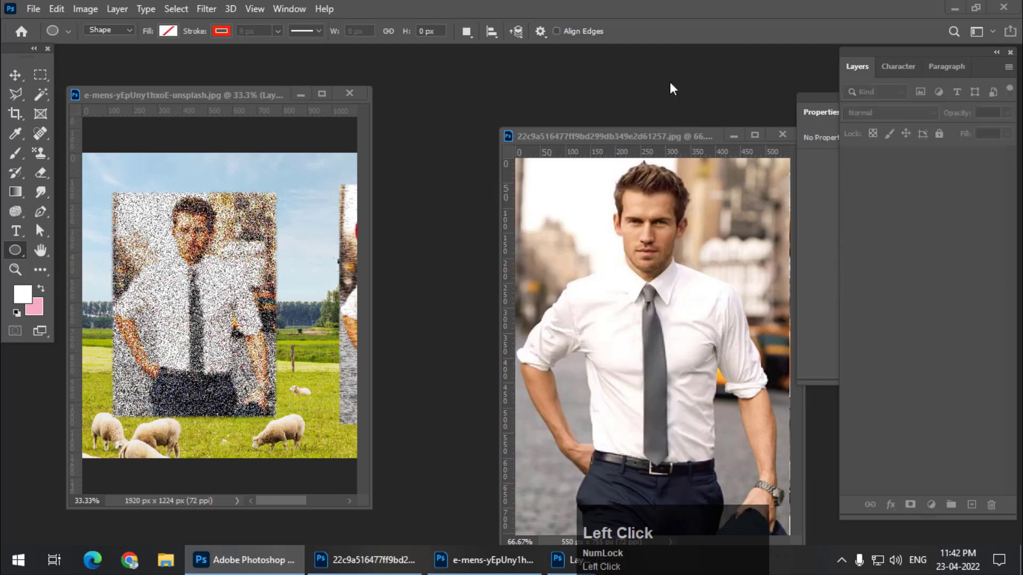
{"action": "left_click_drag", "start_coordinate": [362, 501], "coordinate": [660, 522]}
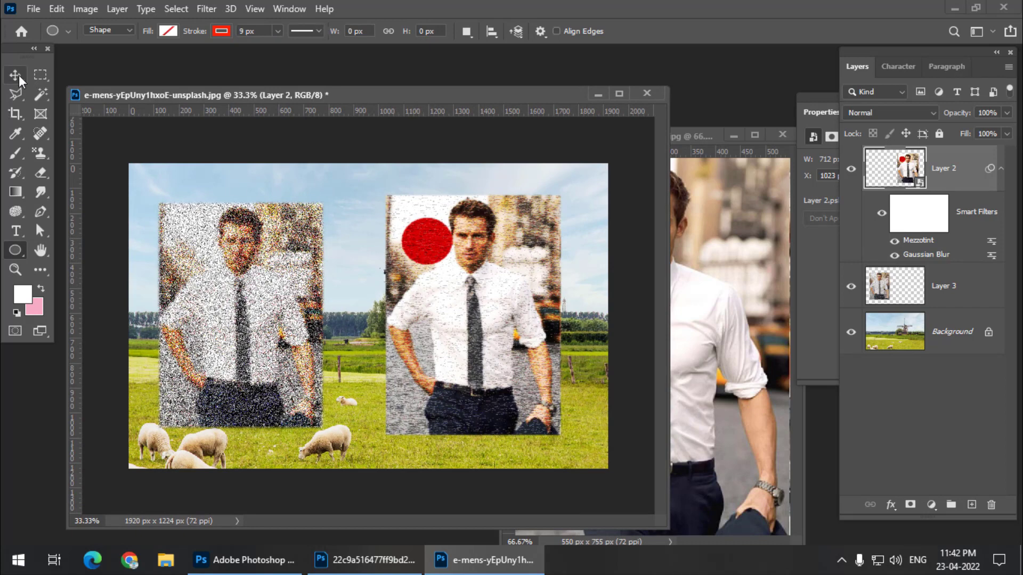
- Move the Layer 2 smart object left to about X 960 px
{"action": "left_click", "coordinate": [15, 75]}
{"action": "left_click_drag", "start_coordinate": [426, 231], "coordinate": [403, 229]}
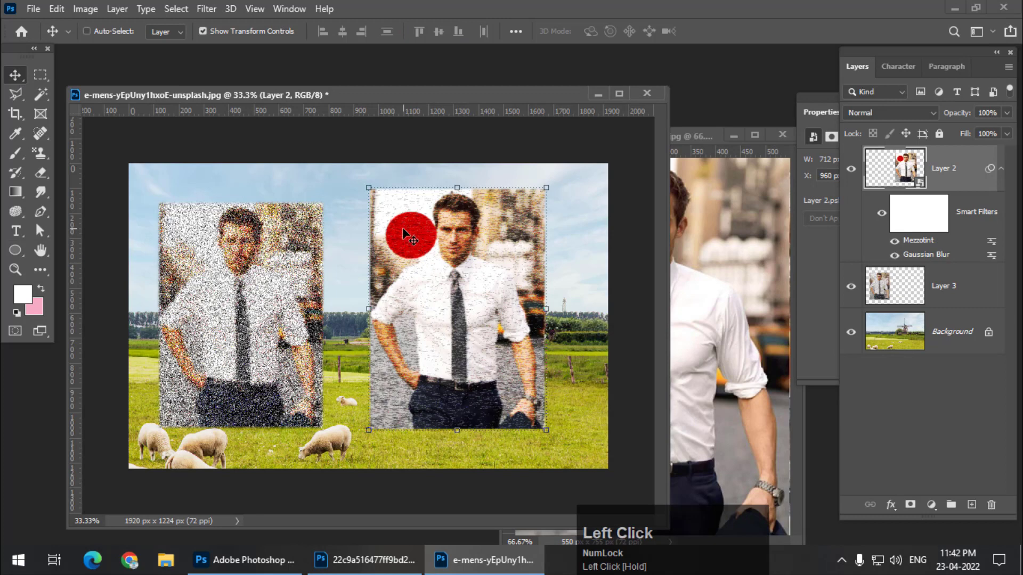
- Reopen the Layer 2 smart object contents in a floating window and delete the red ellipse
{"action": "double_click", "coordinate": [901, 180]}
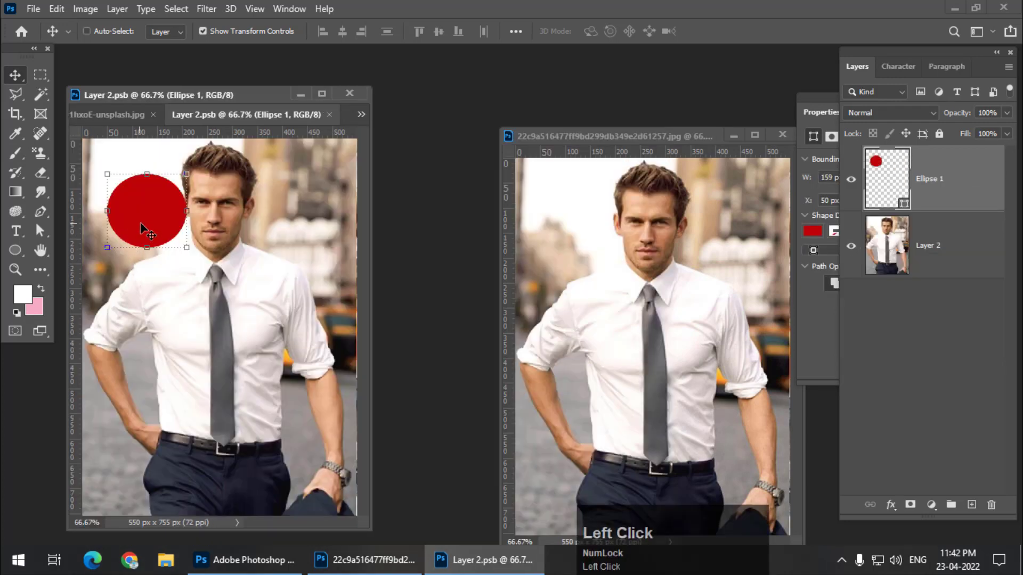
{"action": "left_click_drag", "start_coordinate": [230, 115], "coordinate": [433, 153]}
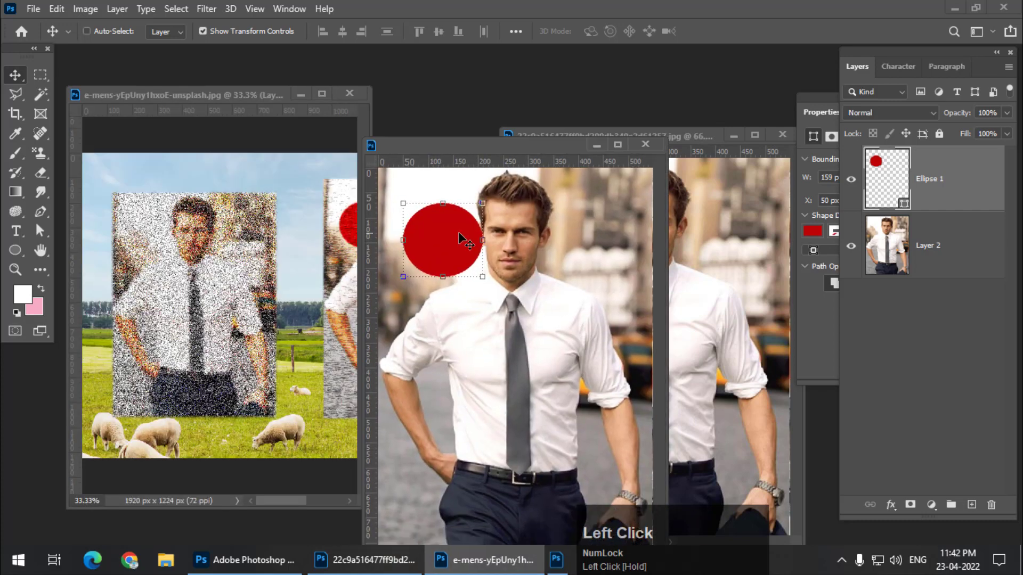
{"action": "key", "text": "Delete"}
- Save and close the smart object contents without the ellipse, and widen the main document window to check both copies
{"action": "key", "text": "ctrl+s"}
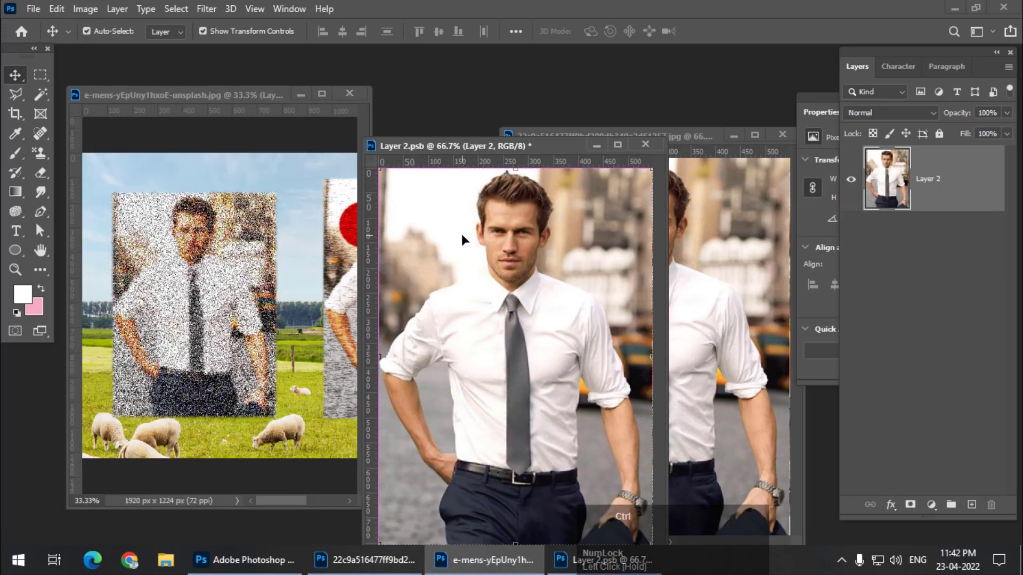
{"action": "left_click", "coordinate": [645, 144]}
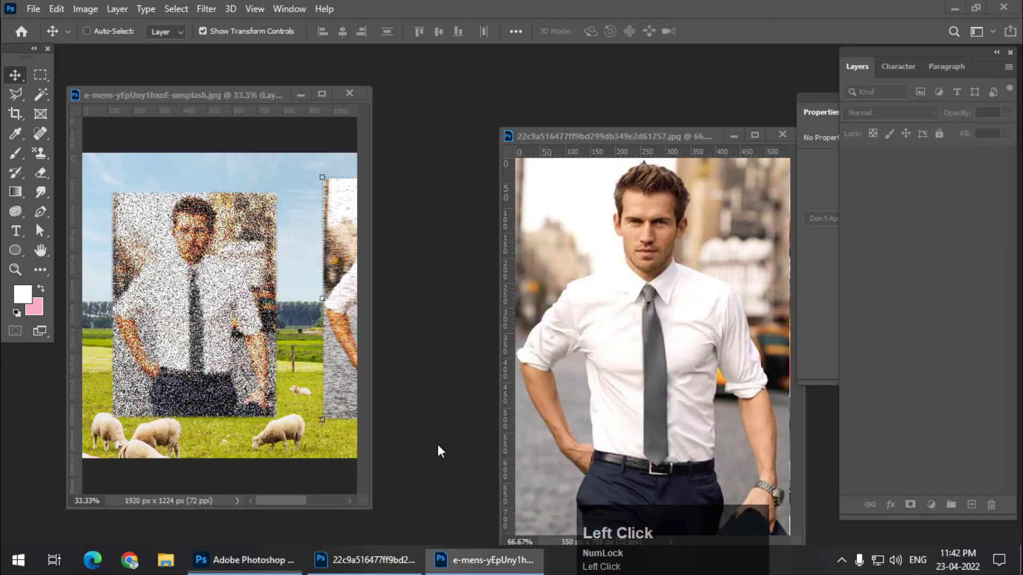
{"action": "left_click_drag", "start_coordinate": [366, 508], "coordinate": [695, 530]}
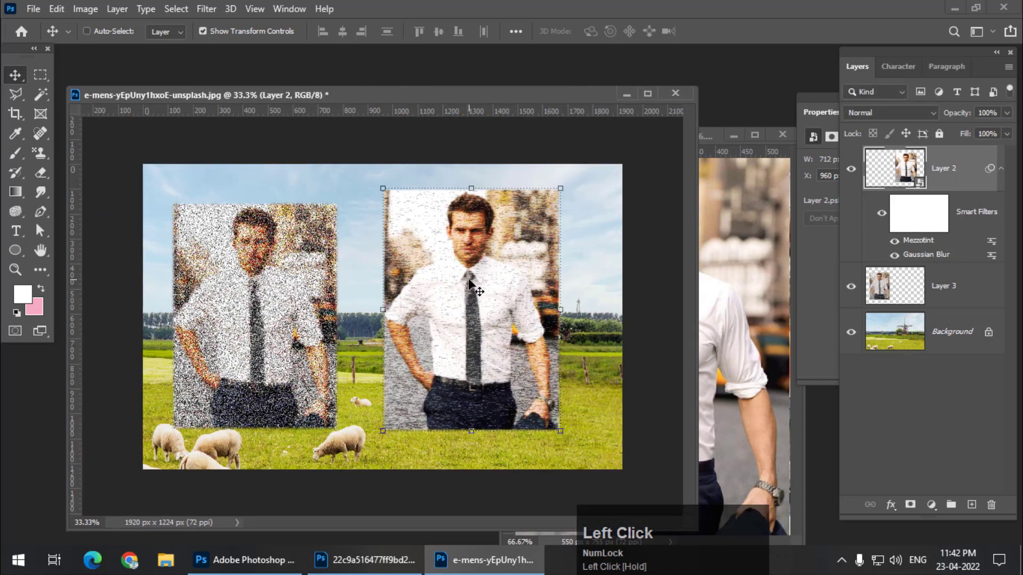